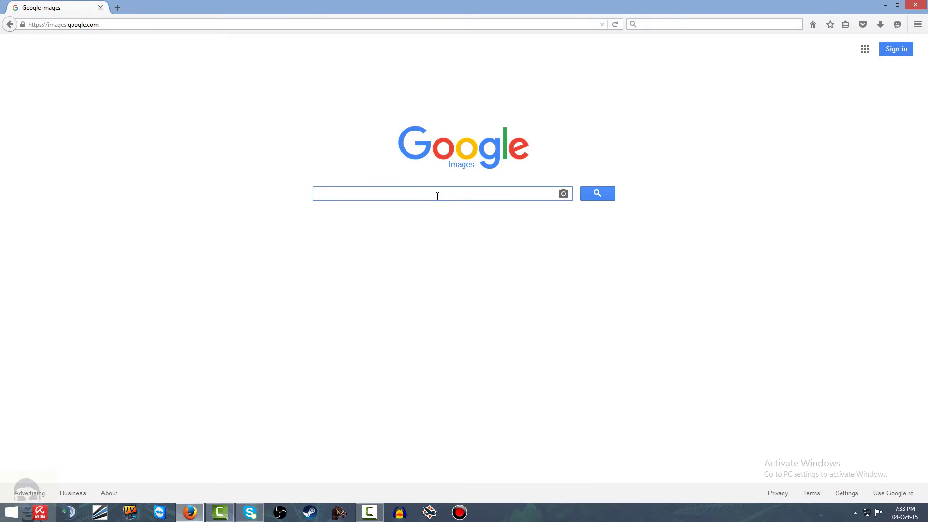
- Search Google Images for "joint thug life PNG"
type("joi")
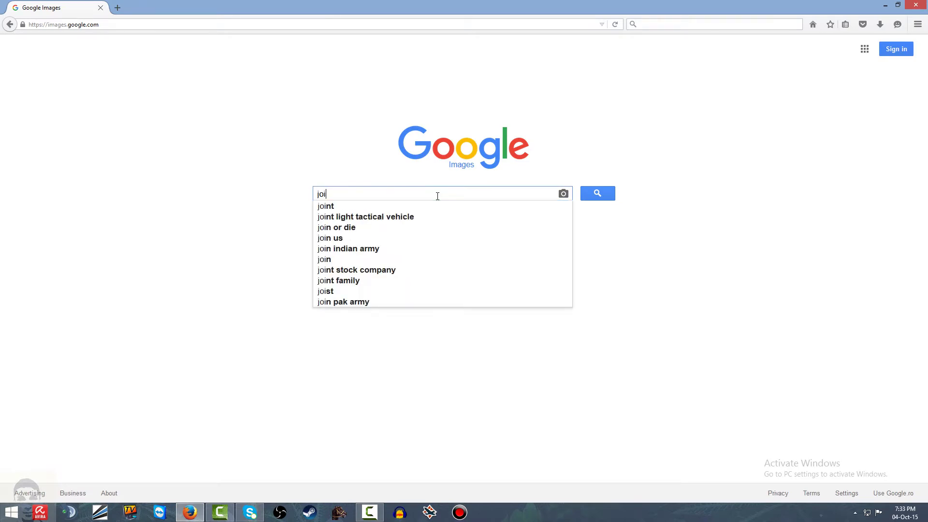
type("nt")
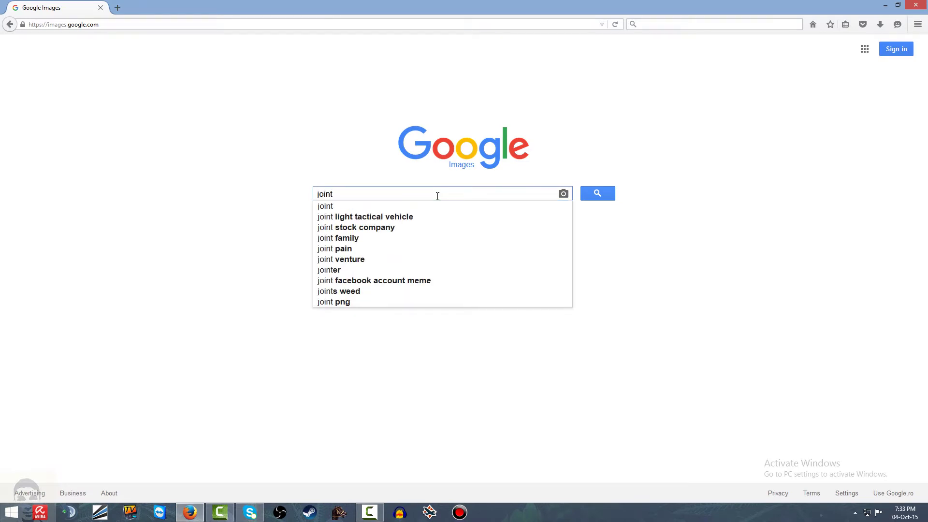
type(" thu")
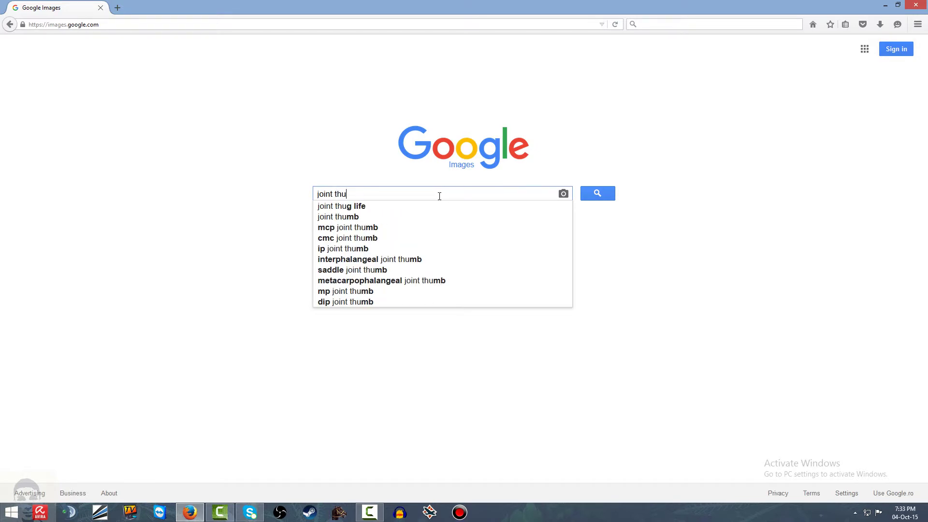
left_click(437, 205)
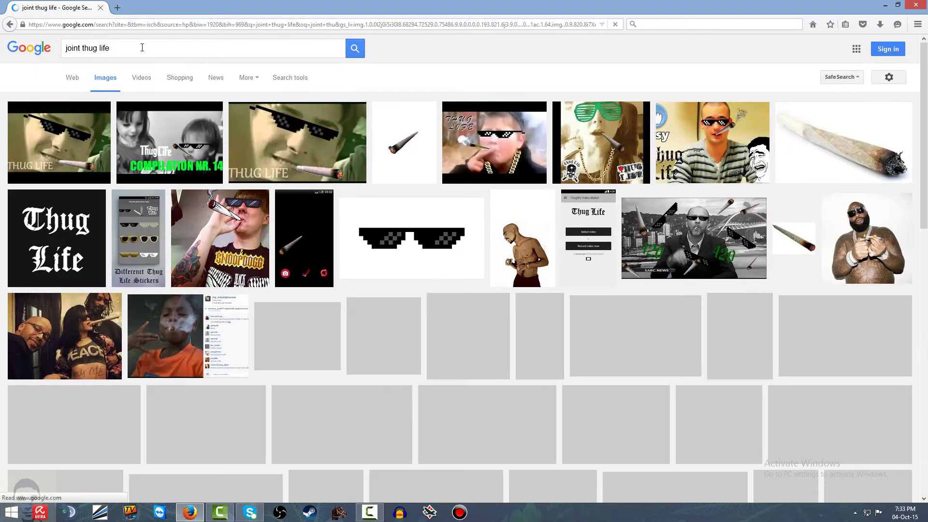
left_click(142, 48)
type("PNG")
key("Return")
- Save the pixel sunglasses image as a PNG in Folder thug life on the Desktop and close its preview
left_click(225, 142)
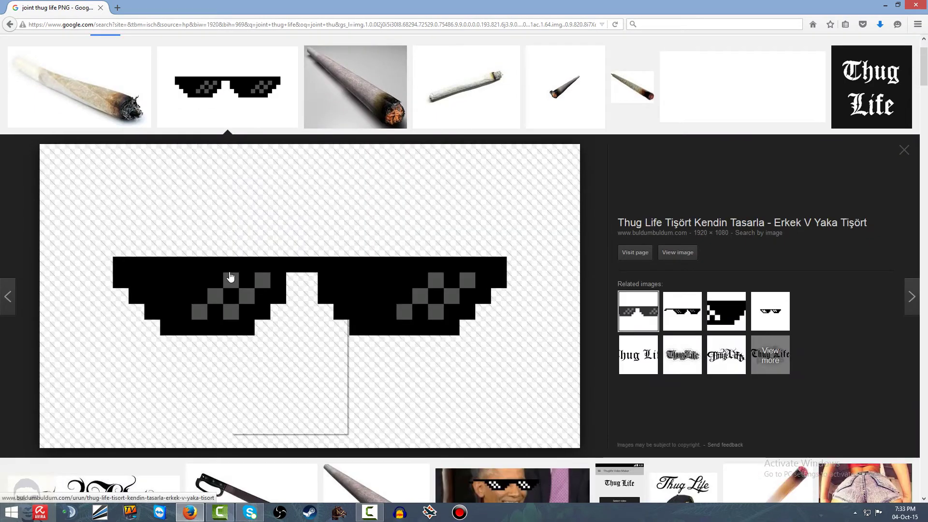
left_click(292, 317)
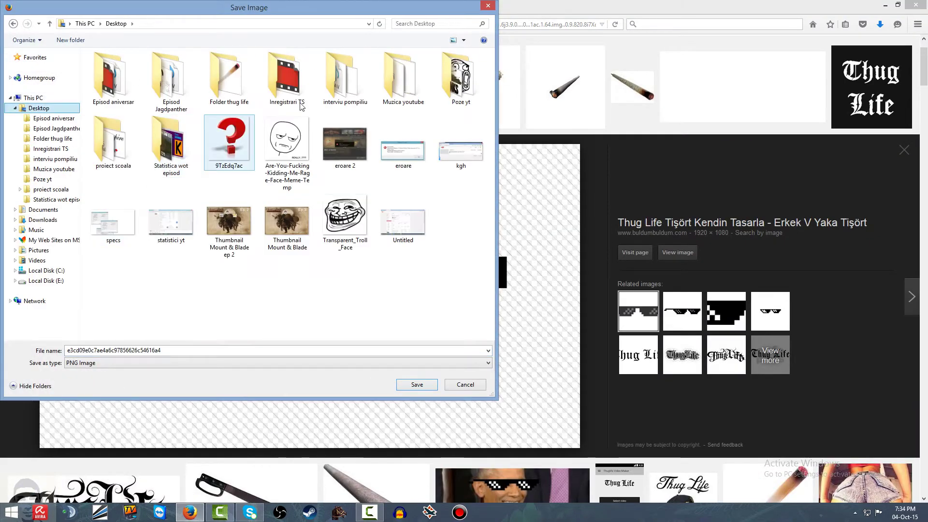
double_click(229, 77)
left_click(416, 384)
left_click(903, 150)
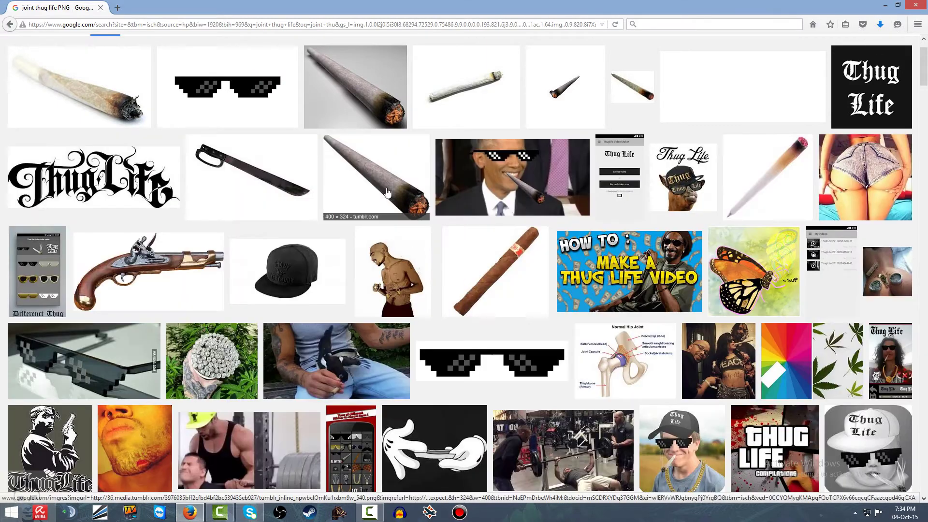
- Save the transparent joint image from the Tumblr result as a PNG in Folder thug life on the Desktop
left_click(387, 193)
right_click(337, 261)
left_click(362, 371)
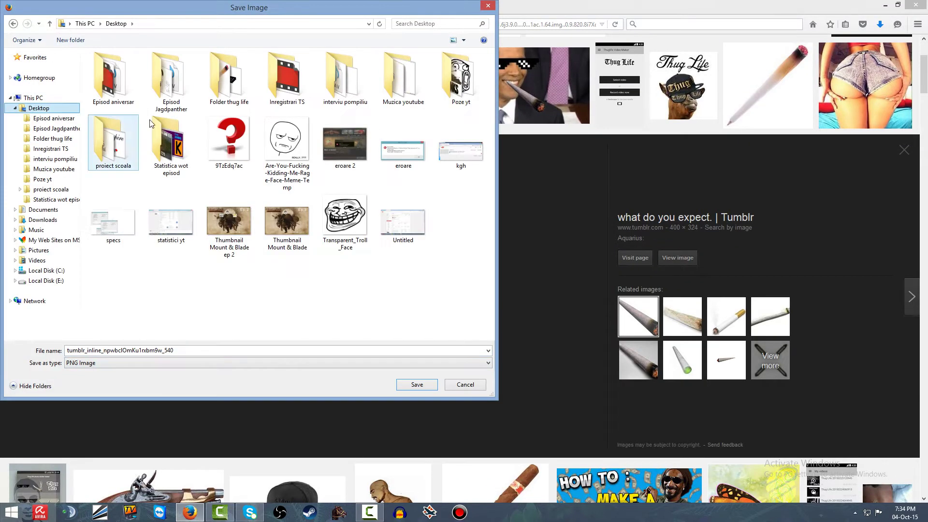
double_click(229, 77)
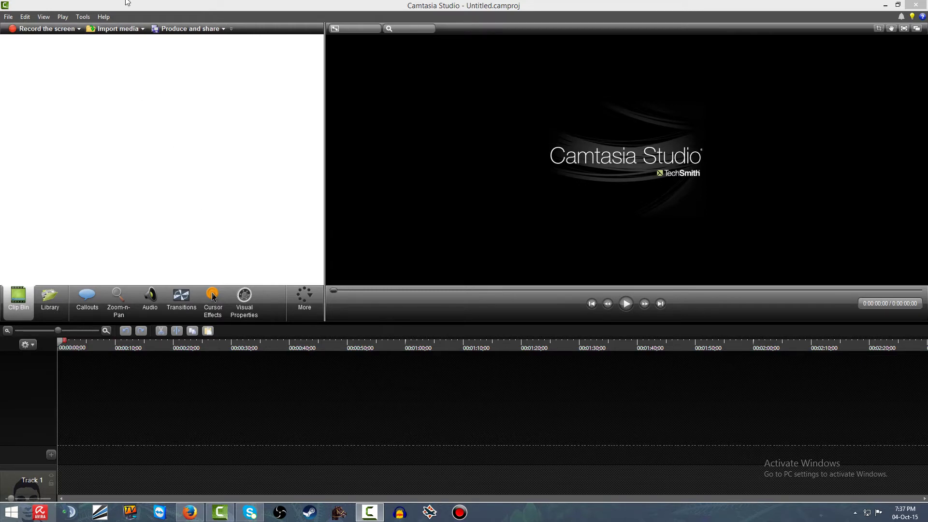
- Switch to Camtasia Studio and import the rage face meme image from the Desktop
left_click(104, 31)
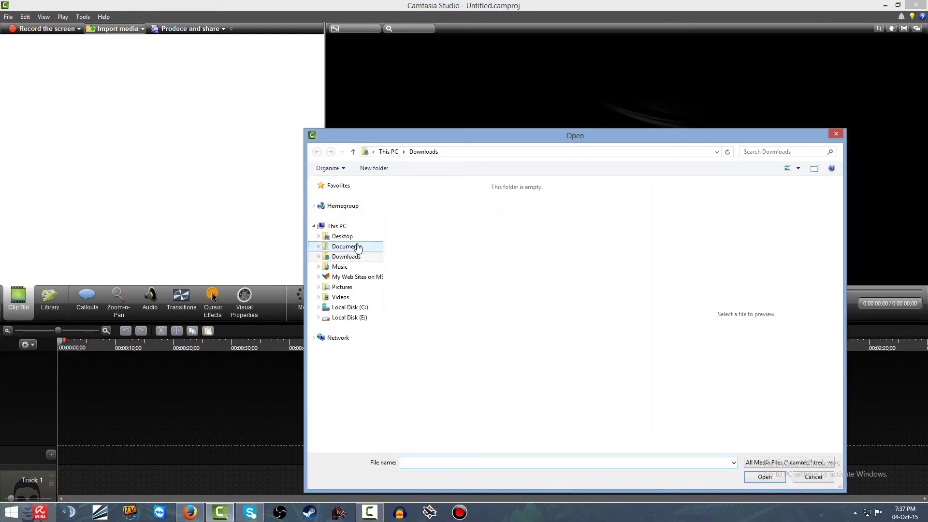
left_click(342, 235)
double_click(602, 392)
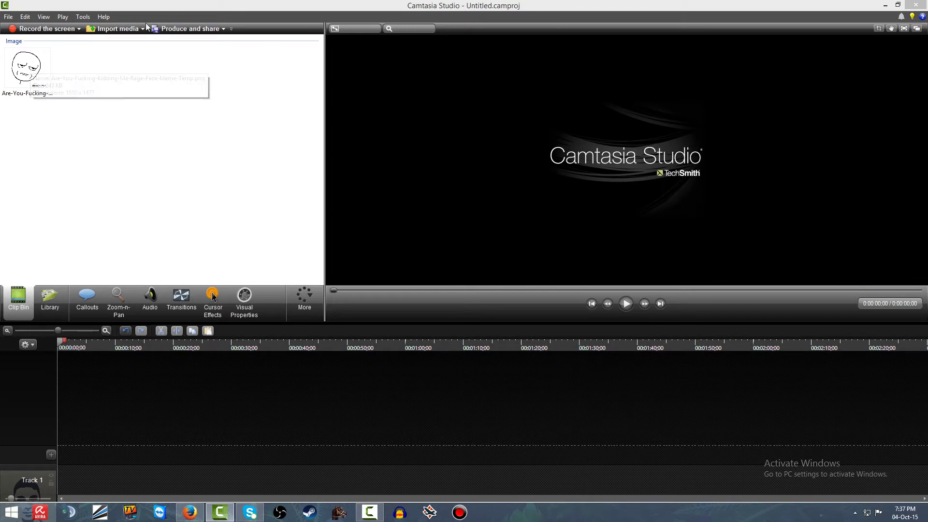
- Import the image "imagine canal" from the Poze yt folder on the Desktop
left_click(112, 28)
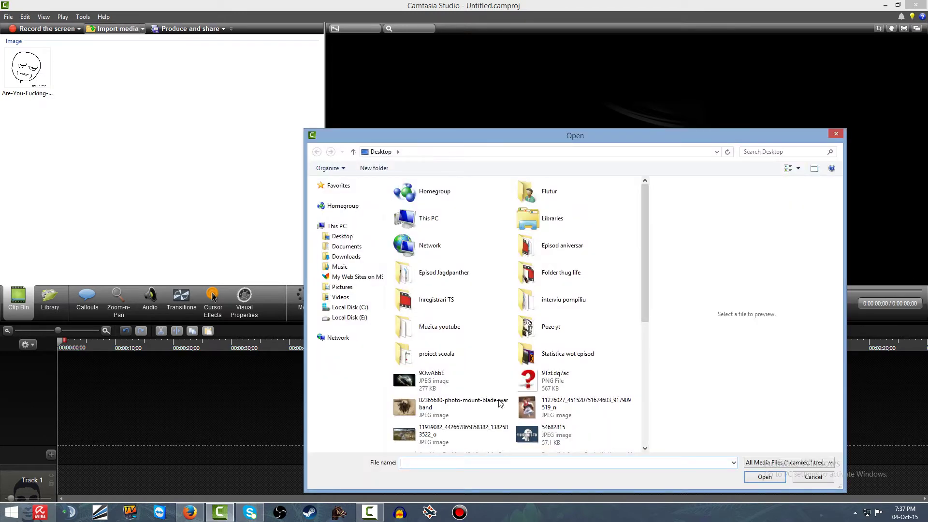
double_click(569, 321)
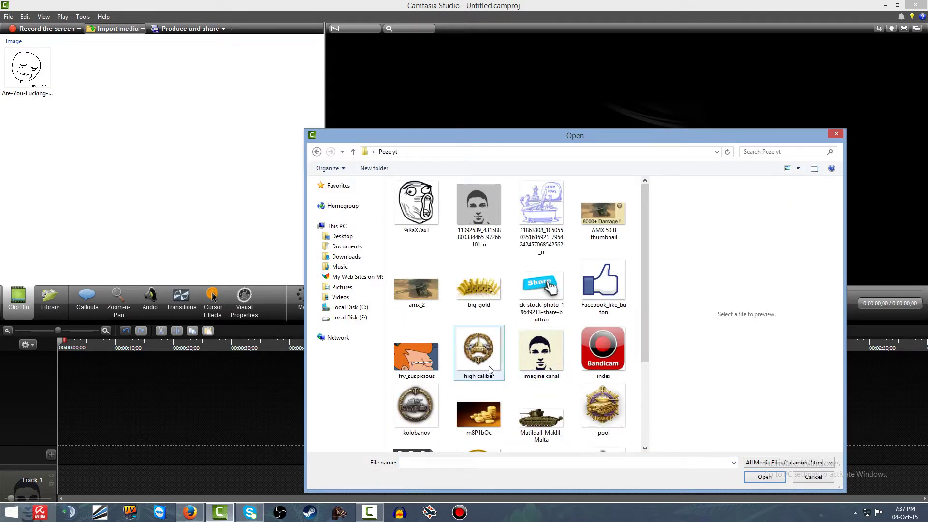
left_click(545, 357)
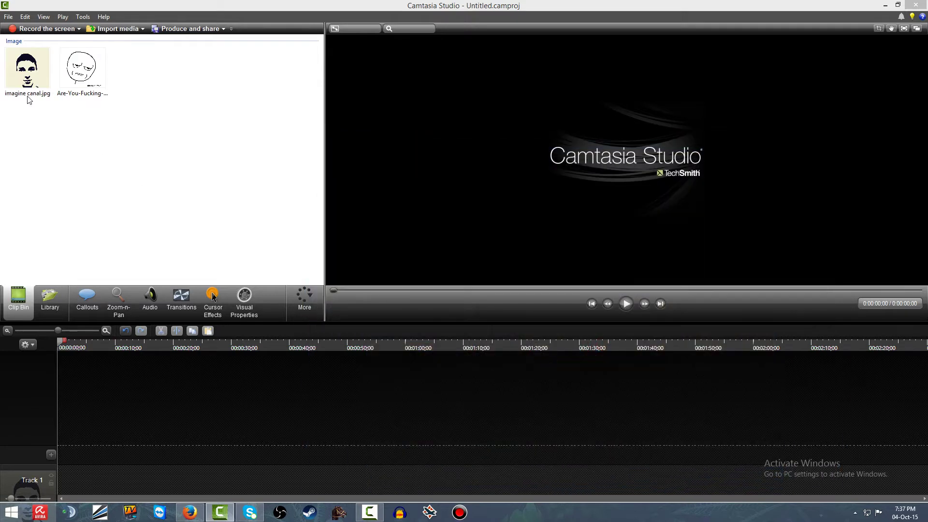
- Import the sunglasses and tumblr_inline joint images together from Folder thug life on the Desktop
left_click(123, 29)
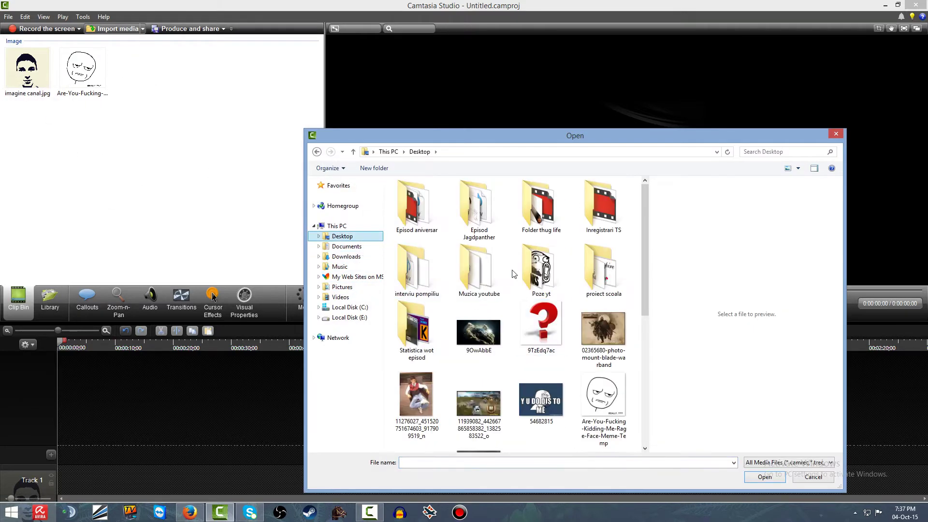
scroll(641, 393, "down", 5)
left_click_drag(641, 392, 635, 294)
double_click(539, 205)
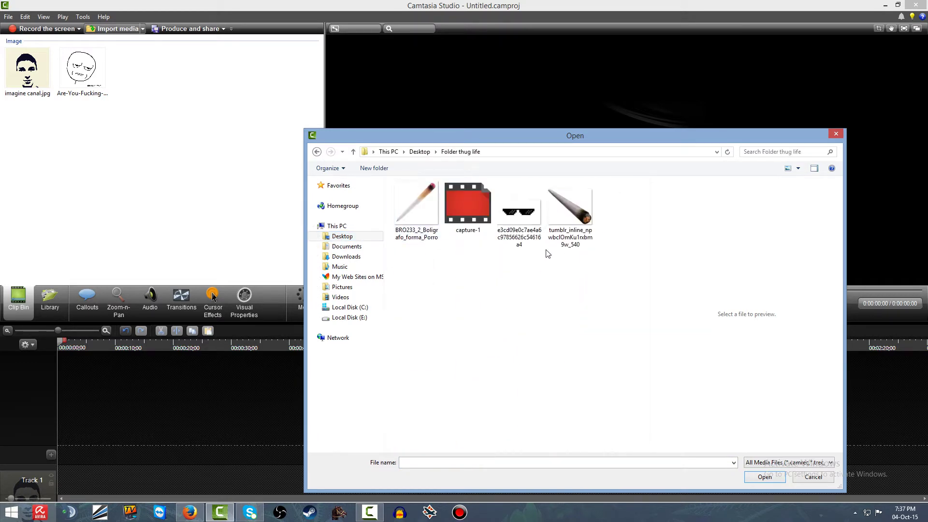
left_click_drag(609, 283, 497, 193)
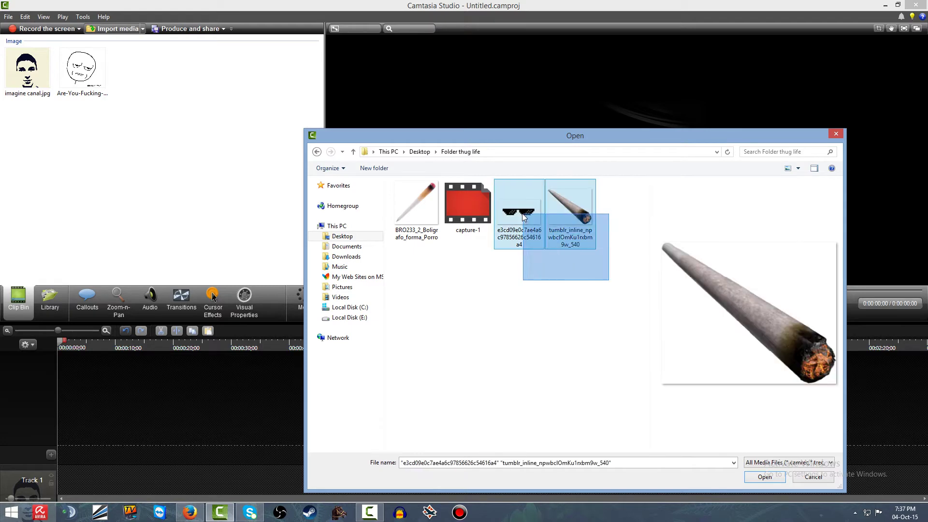
left_click(763, 475)
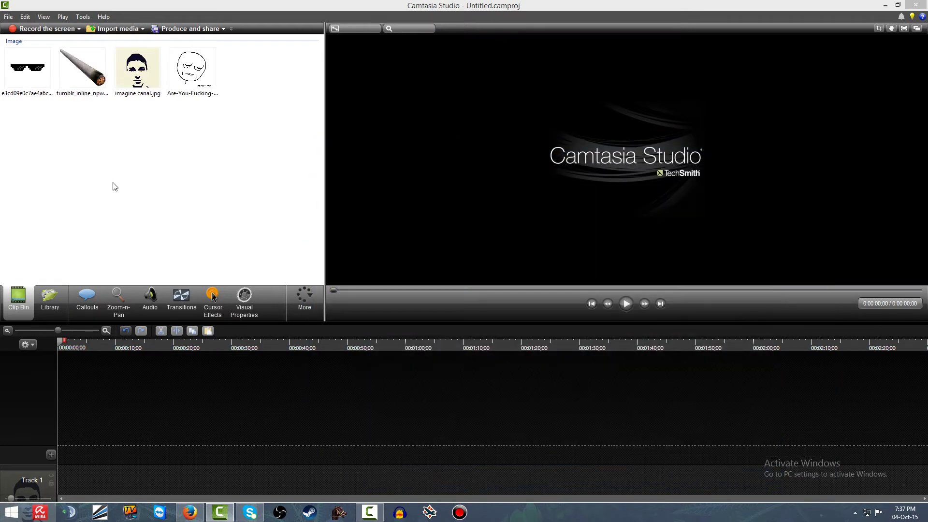
- Place imagine canal.jpg on Track 1 at about 15 seconds and move the playhead to the clip's start
left_click_drag(115, 76, 154, 478)
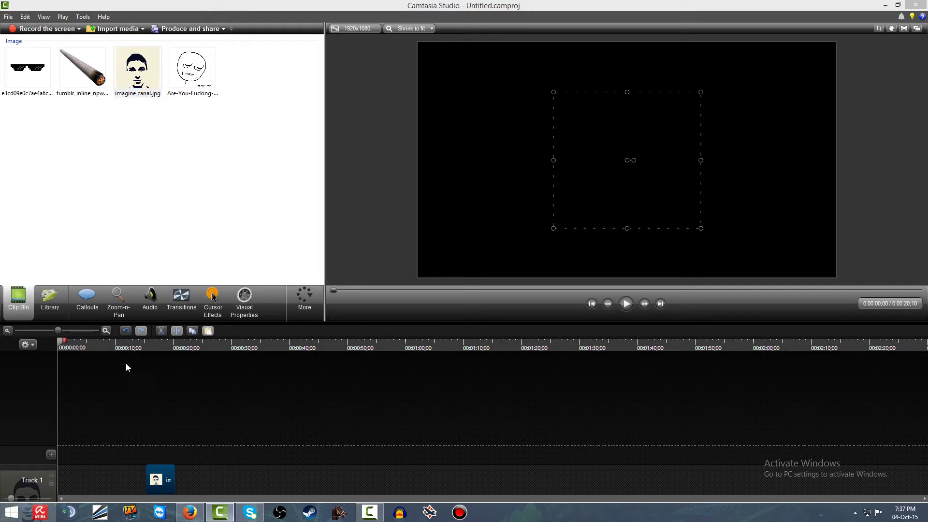
left_click_drag(97, 344, 147, 342)
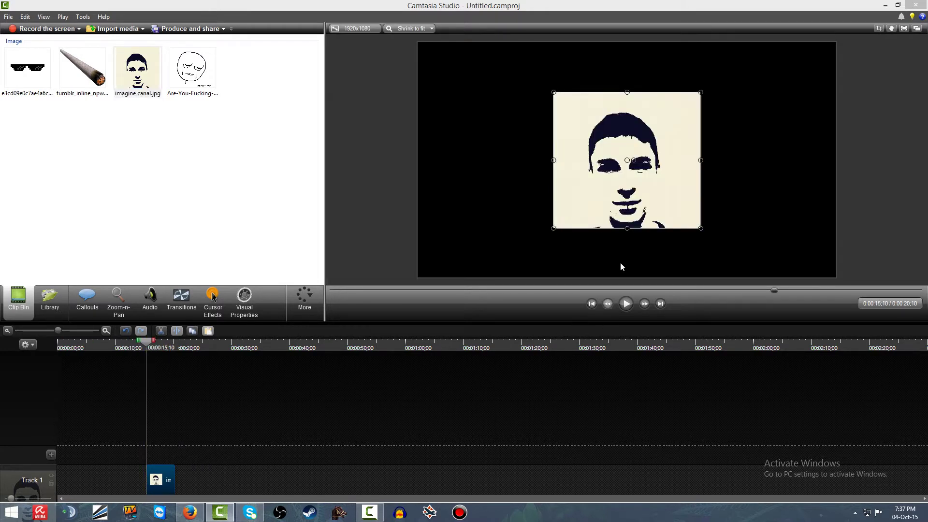
- Set the 1920x1080 canvas background to the cream colour sampled from the face image
left_click(447, 304)
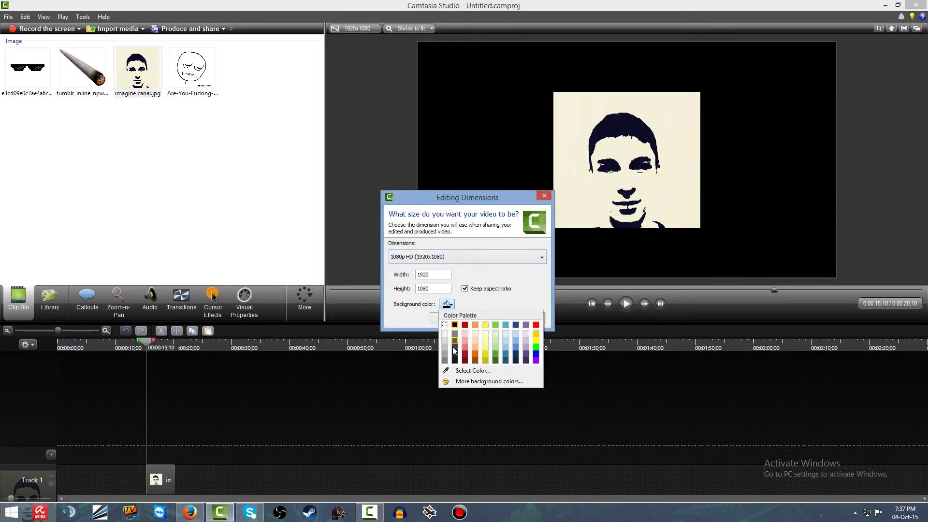
left_click(452, 372)
left_click(573, 202)
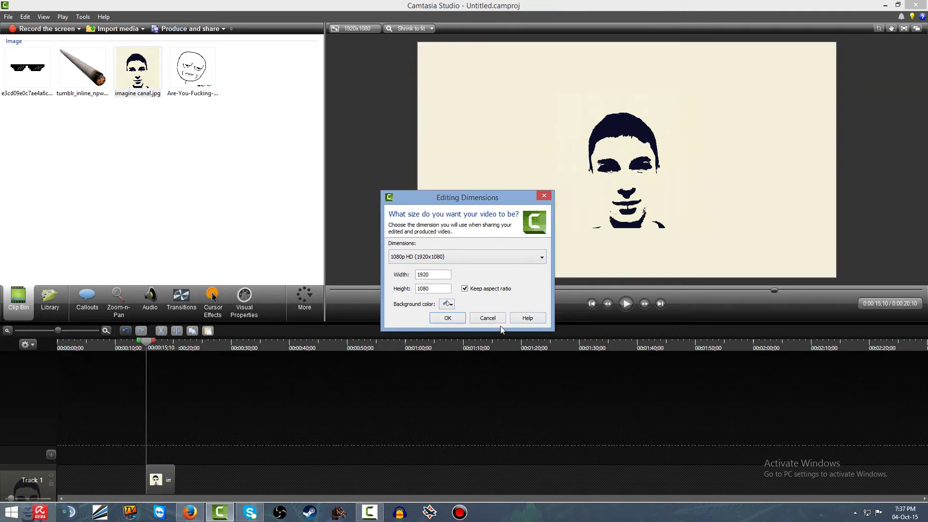
left_click(458, 319)
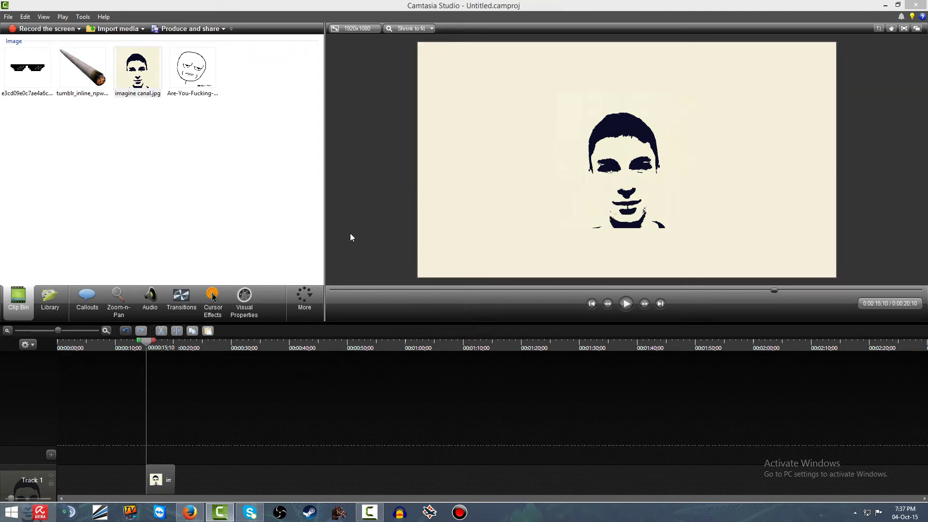
- Place the sunglasses on Track 2 and the joint on Track 3, aligned above the face clip
left_click_drag(48, 70, 175, 448)
left_click_drag(74, 56, 148, 421)
- Shrink the sunglasses and fit them over the face's eyes, moving the joint aside to the lower left of the face
left_click(488, 149)
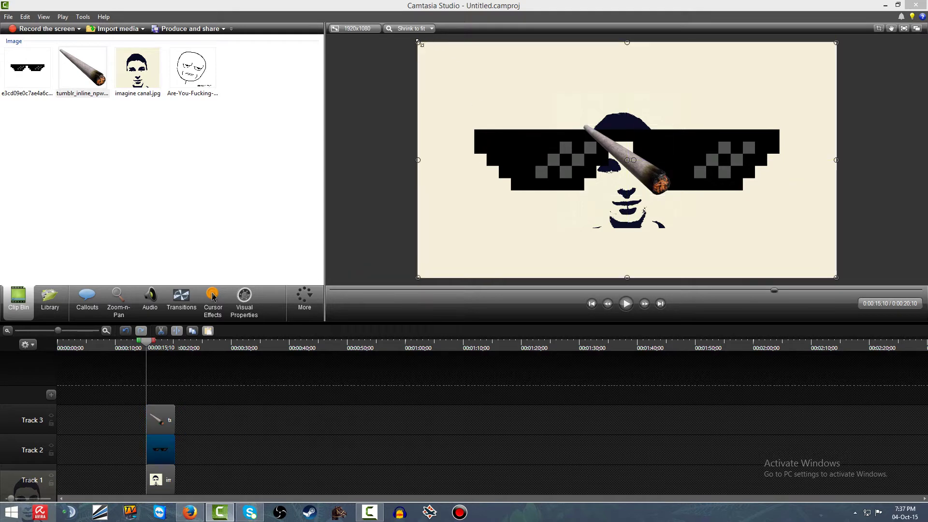
left_click_drag(419, 43, 532, 201)
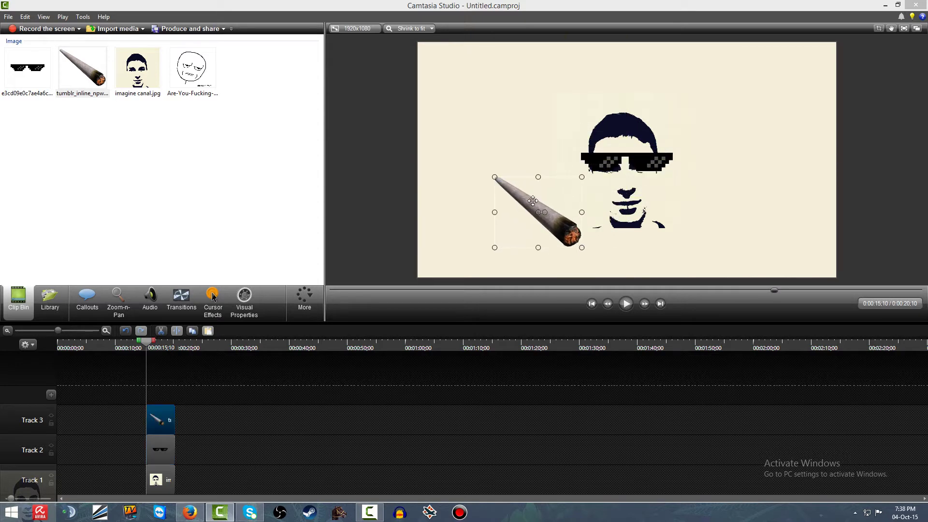
left_click_drag(608, 156, 605, 159)
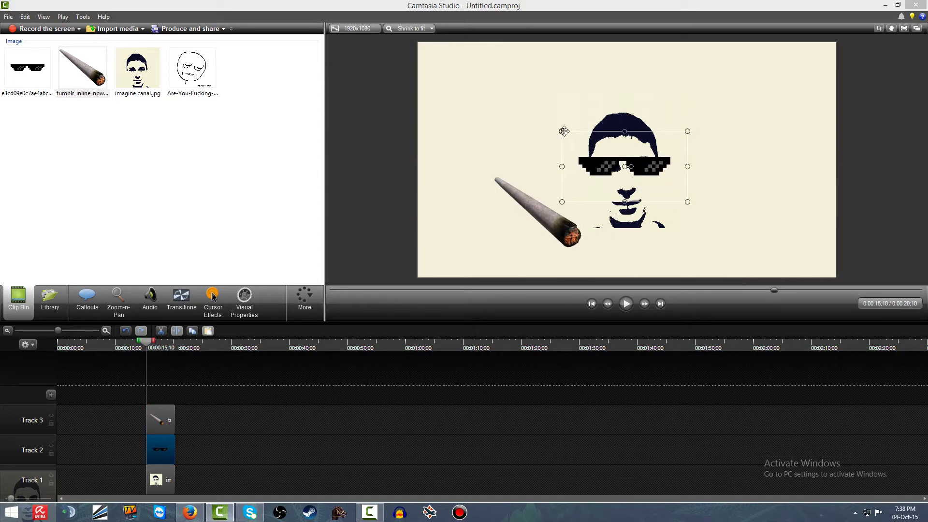
left_click_drag(564, 130, 534, 155)
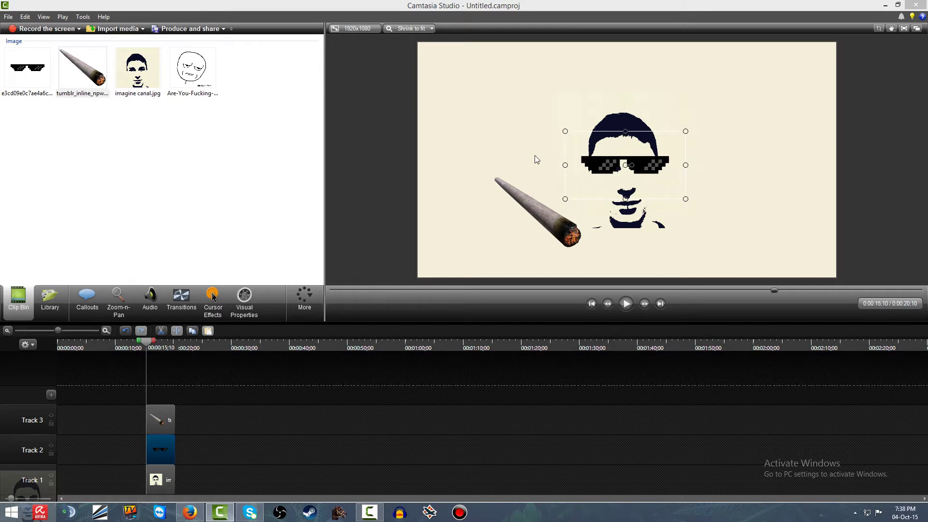
- Scale the joint to about 56%, rotate it about 27 degrees, and position it at the face's mouth
left_click(529, 193)
left_click_drag(494, 177, 669, 192)
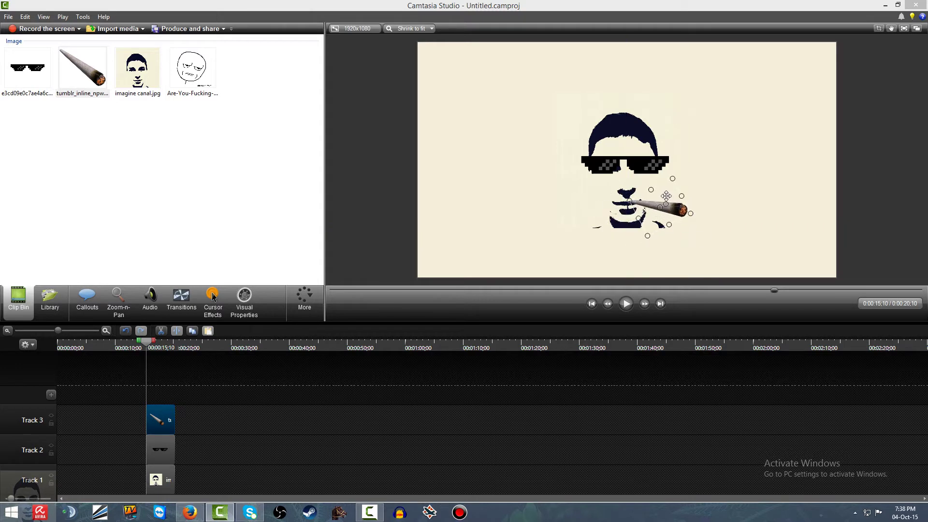
left_click(722, 182)
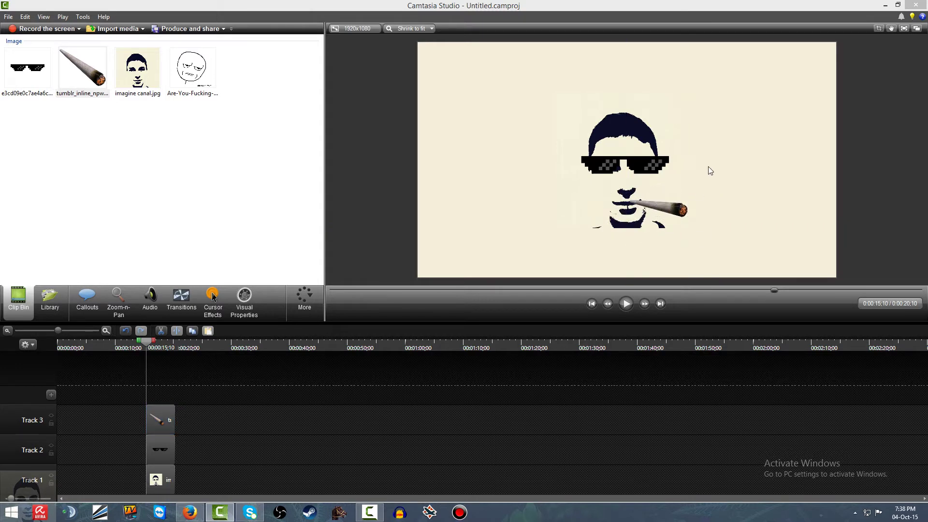
- Display the joint clip's visual properties and lock Track 2 and Track 1
left_click(164, 423)
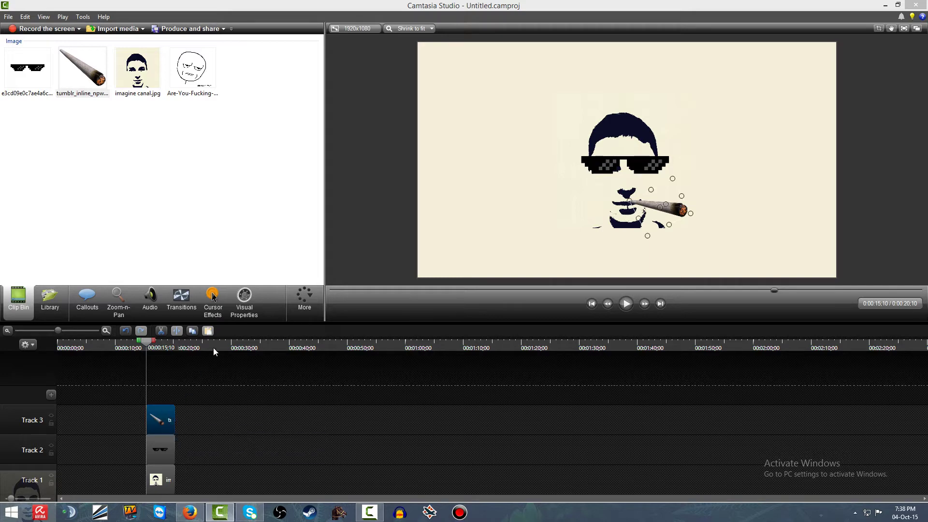
left_click(234, 310)
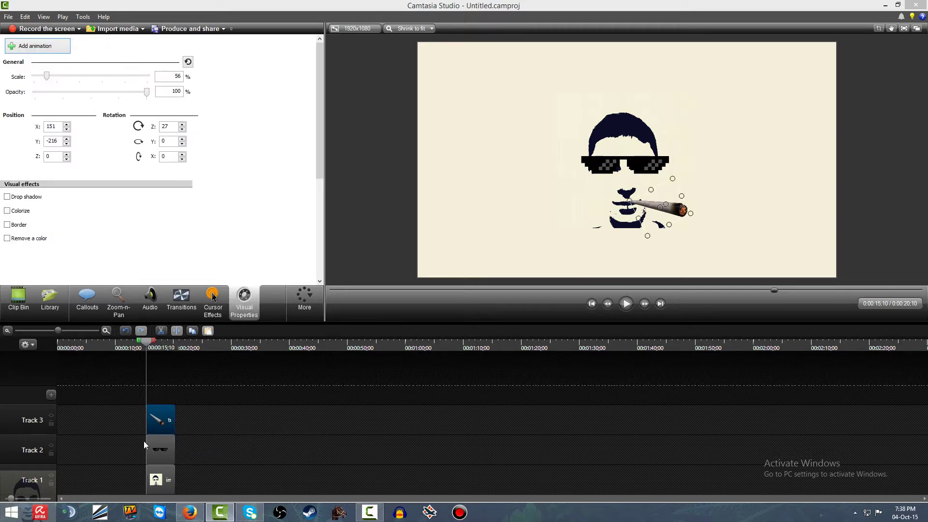
left_click(51, 453)
left_click(50, 483)
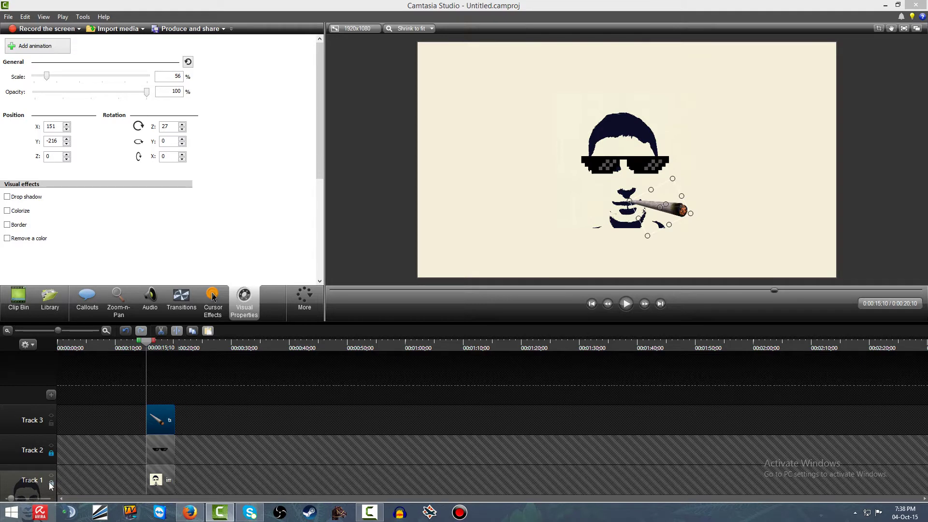
- Move the joint off-screen by setting its X position to 1500 in its visual properties
double_click(163, 417)
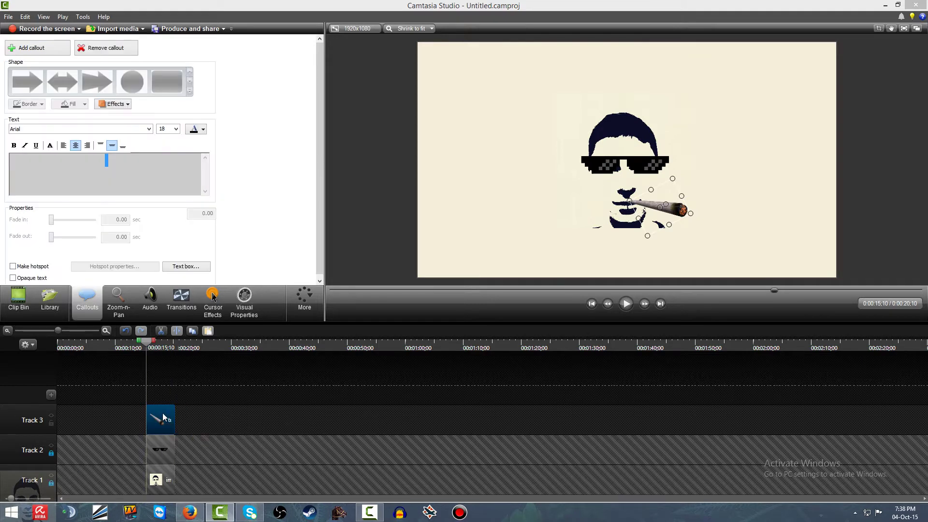
left_click(246, 308)
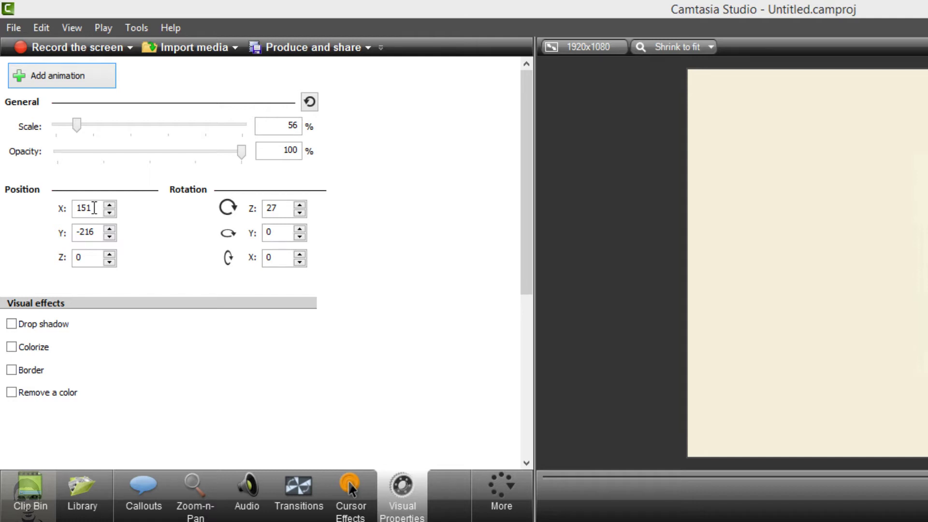
left_click_drag(95, 208, 43, 216)
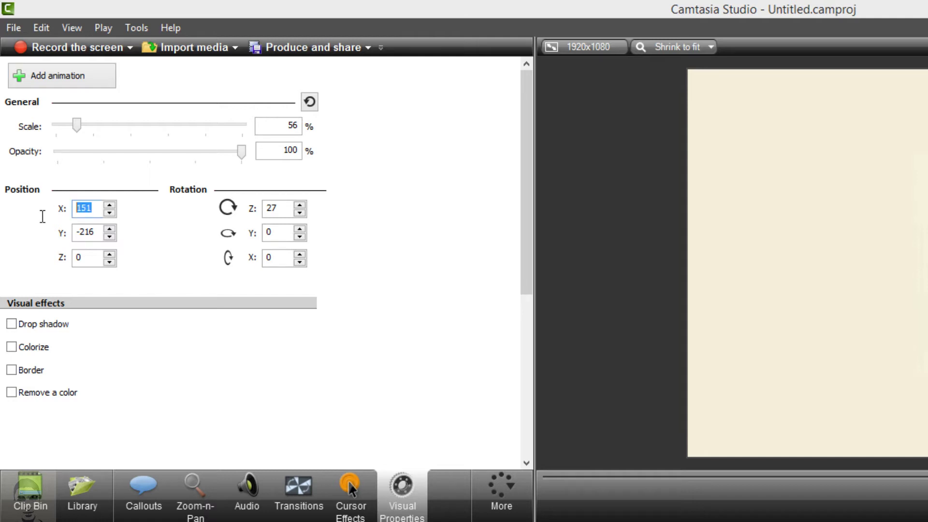
type("1")
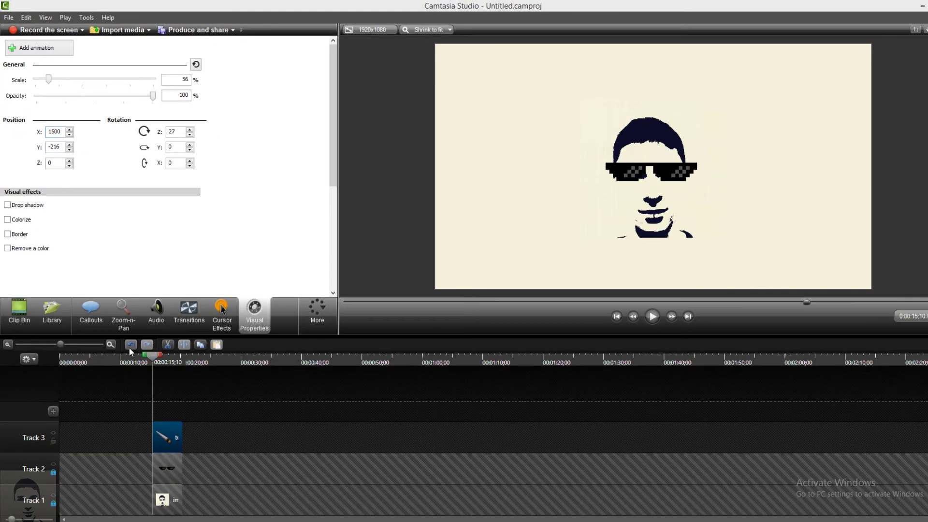
left_click(207, 516)
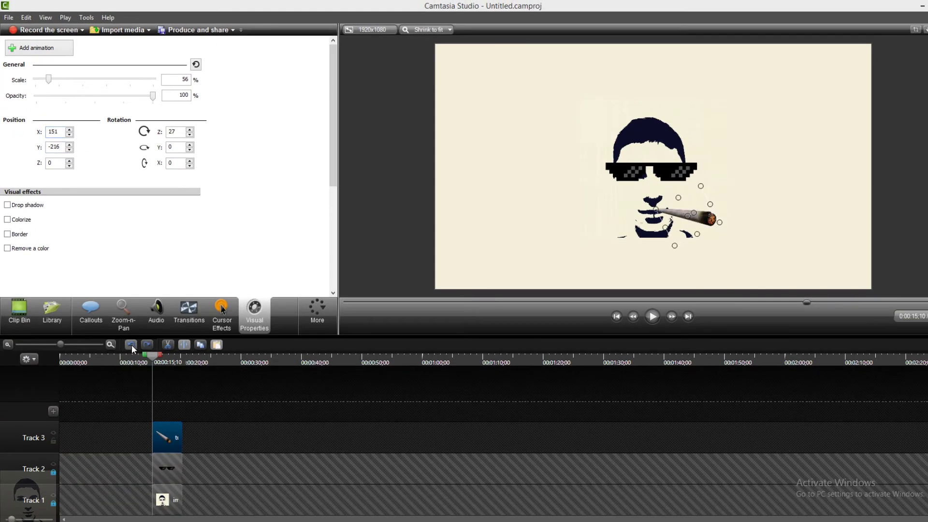
left_click(147, 344)
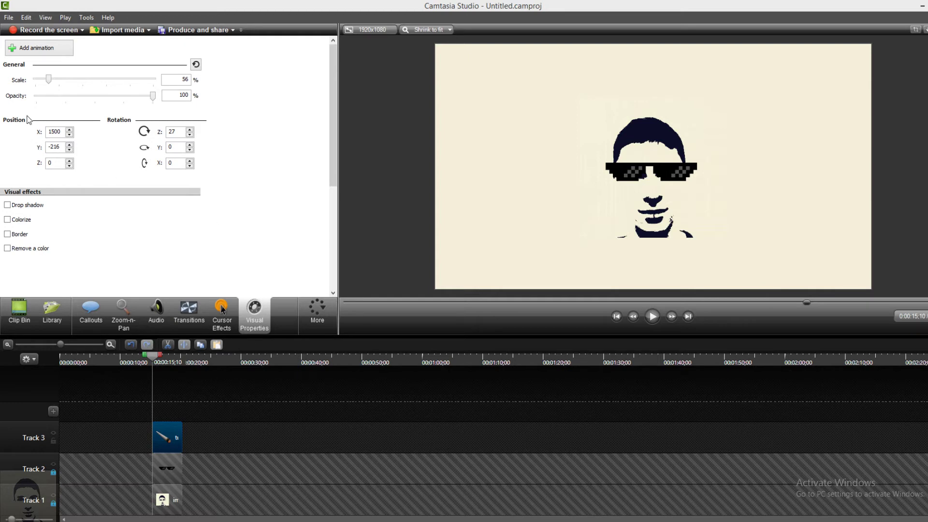
- Add an animation to the joint ending at X position 151 with Z rotation 1000, and stretch it across the clip
left_click(45, 50)
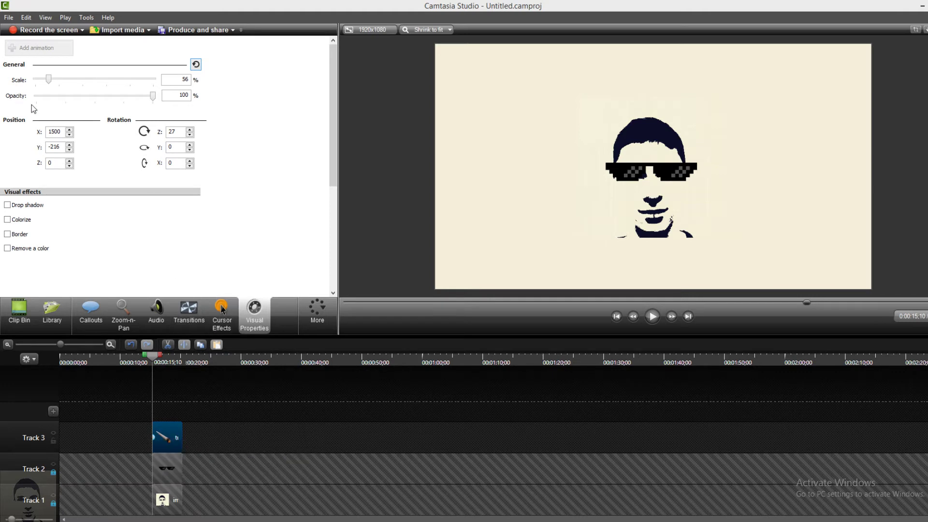
left_click_drag(63, 131, 57, 131)
type("1")
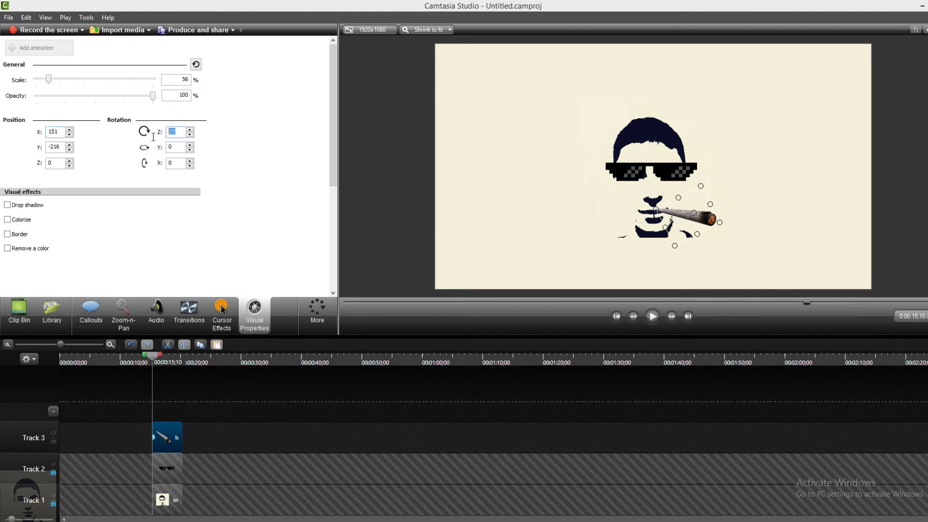
type("100")
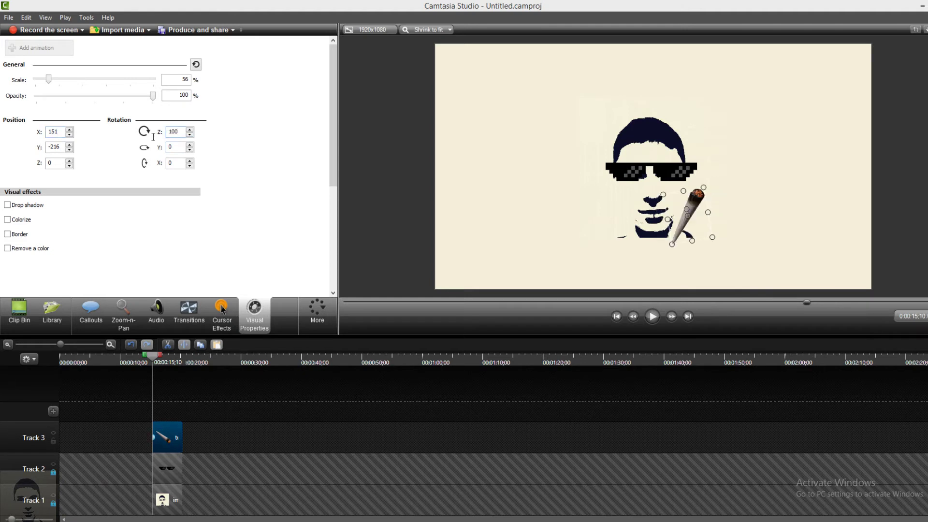
type("1000")
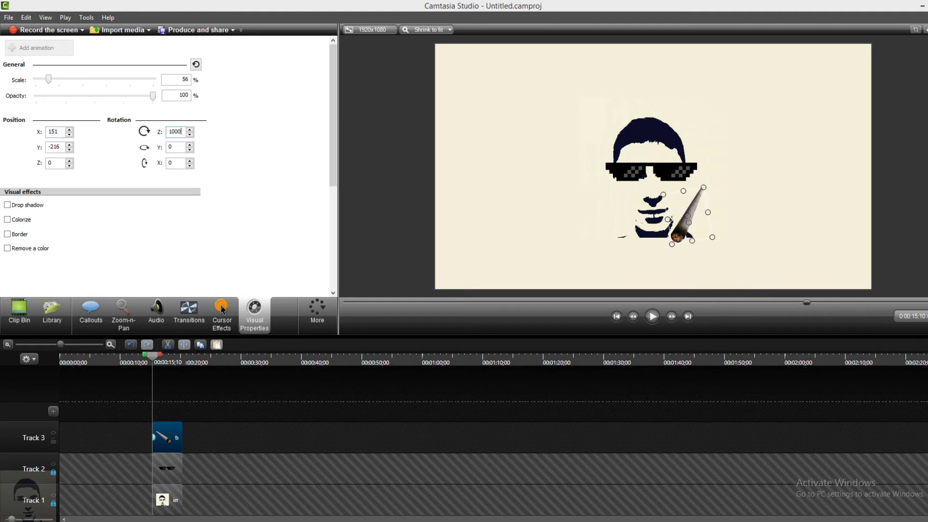
left_click(153, 438)
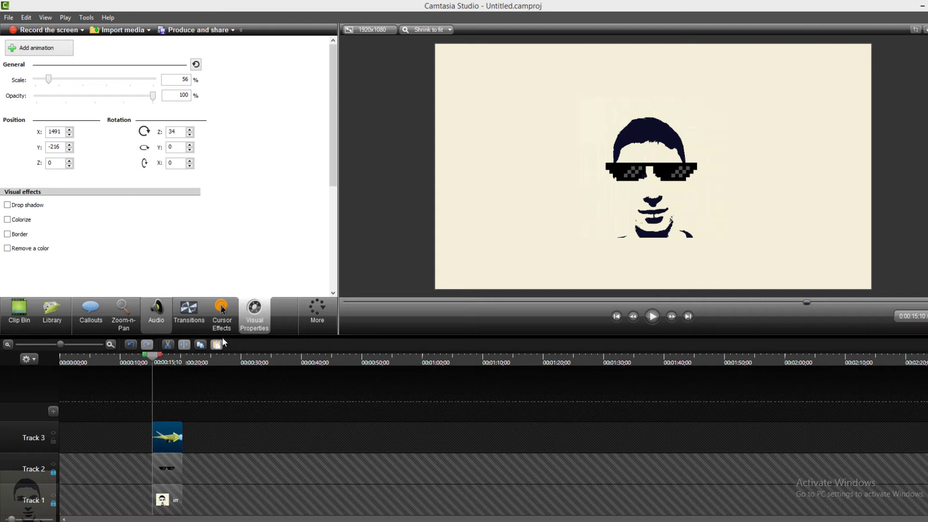
- Play back the joint's animation from the start of the clip to check its movement and speed
left_click(652, 318)
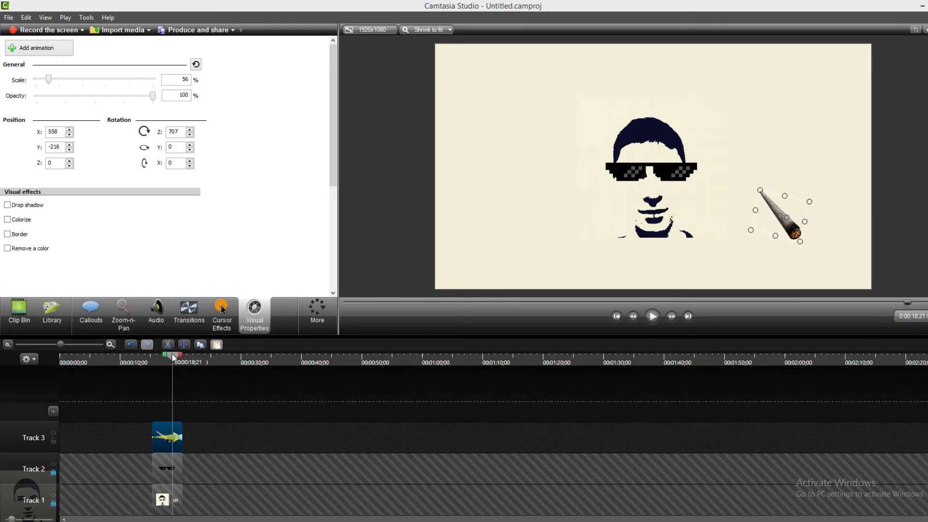
left_click_drag(172, 357, 147, 358)
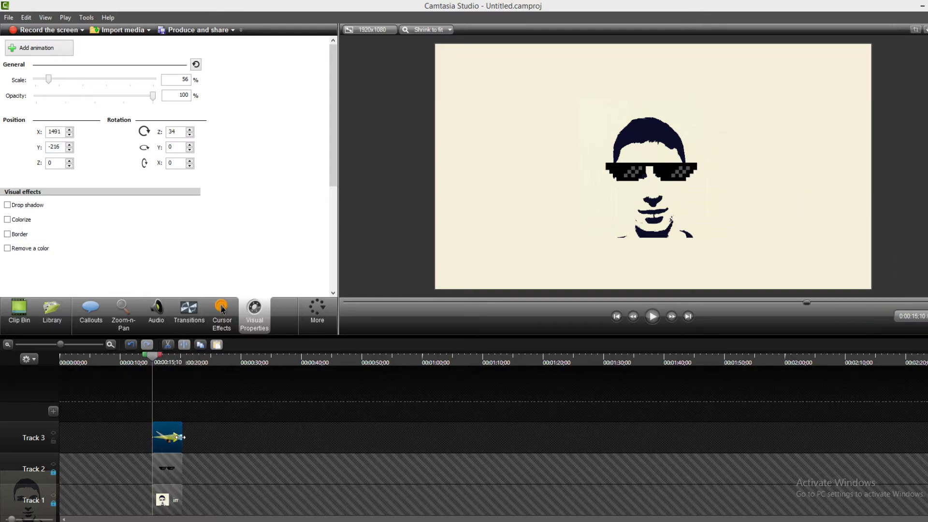
left_click(651, 317)
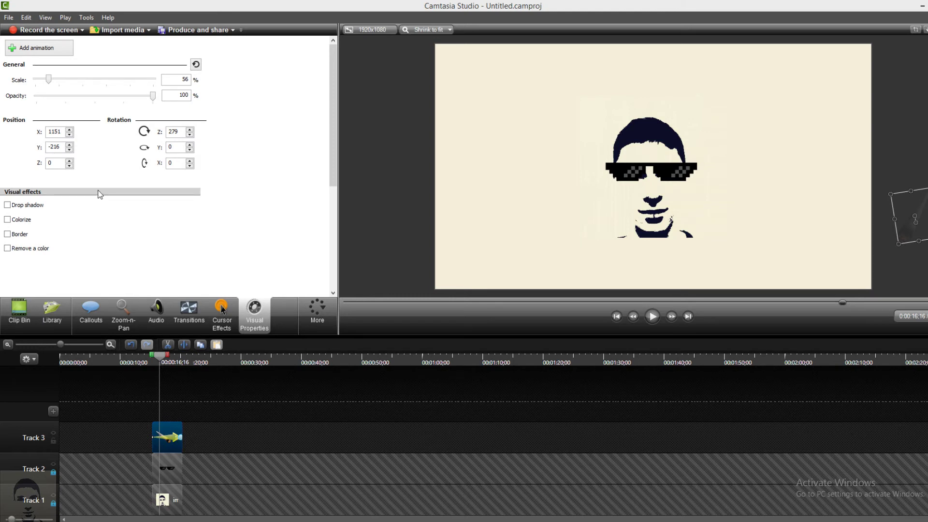
left_click(152, 358)
- Shorten the joint's animation to roughly the clip's first quarter and rotate its end pose to about 1113 degrees, pointing out from the mouth
left_click(110, 344)
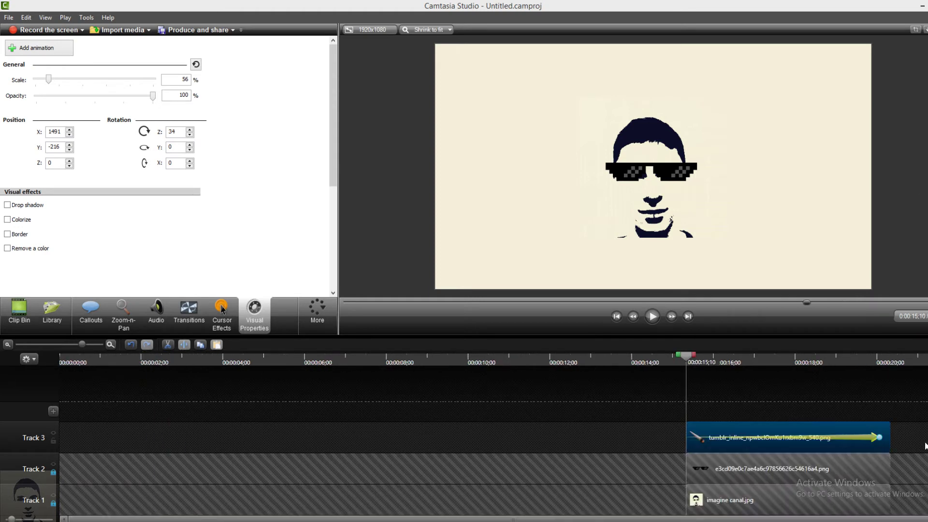
left_click(651, 316)
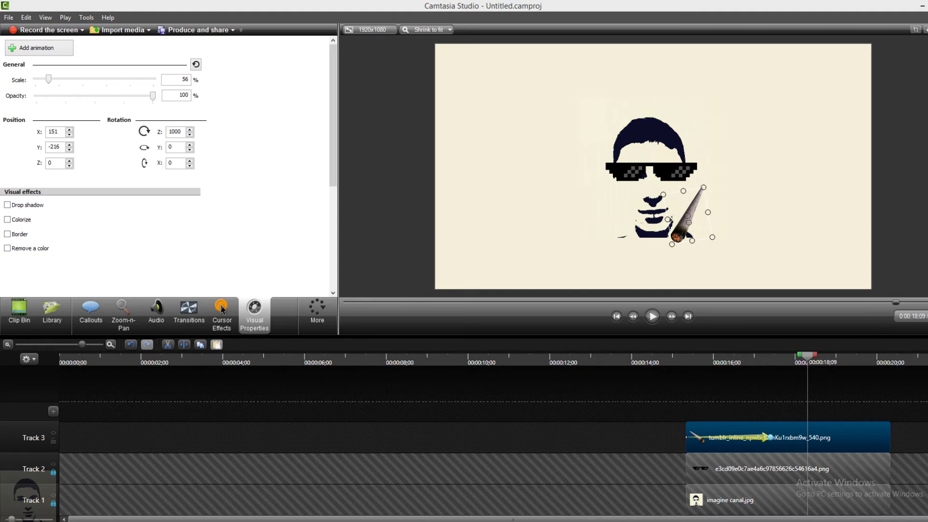
left_click(770, 437)
left_click_drag(692, 240, 714, 202)
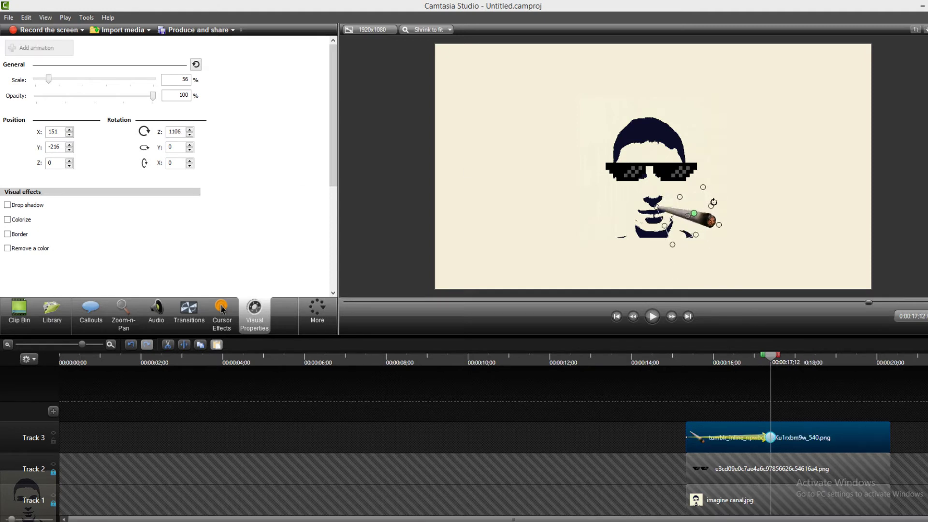
left_click(653, 318)
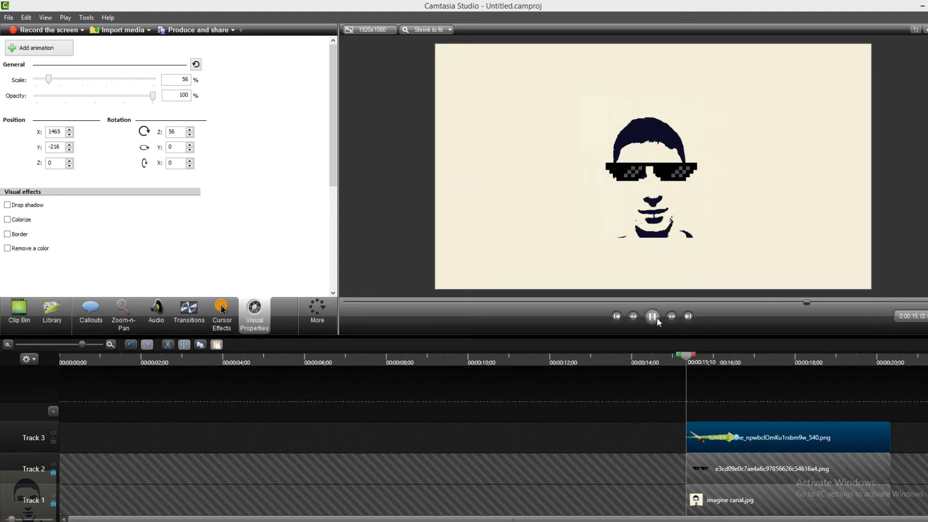
left_click(656, 317)
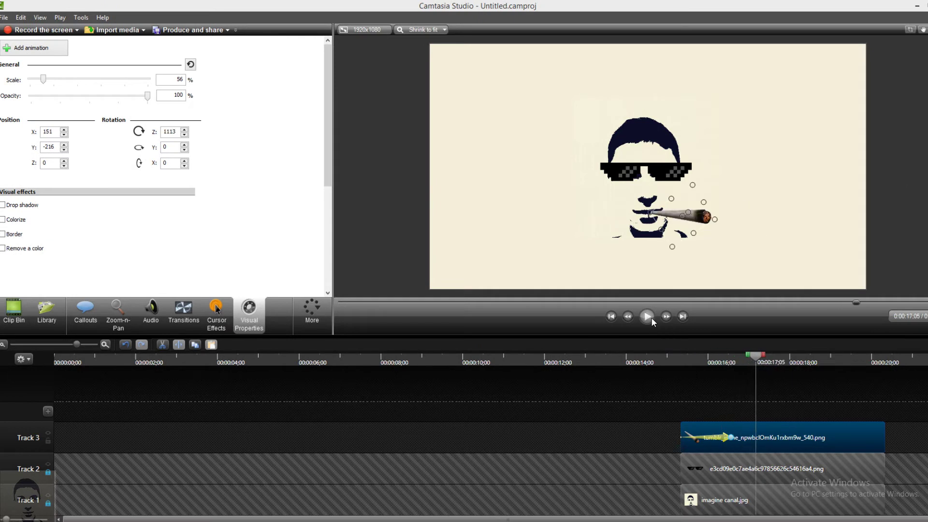
- Split the joint clip on Track 3 at 0:00:16;26 and delete the part after the cut
left_click_drag(744, 359, 742, 359)
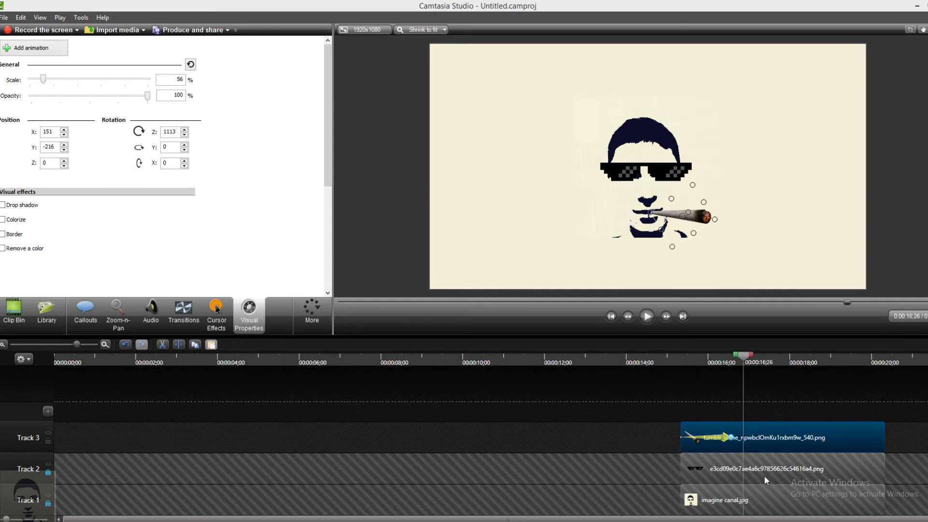
key("s")
left_click(790, 436)
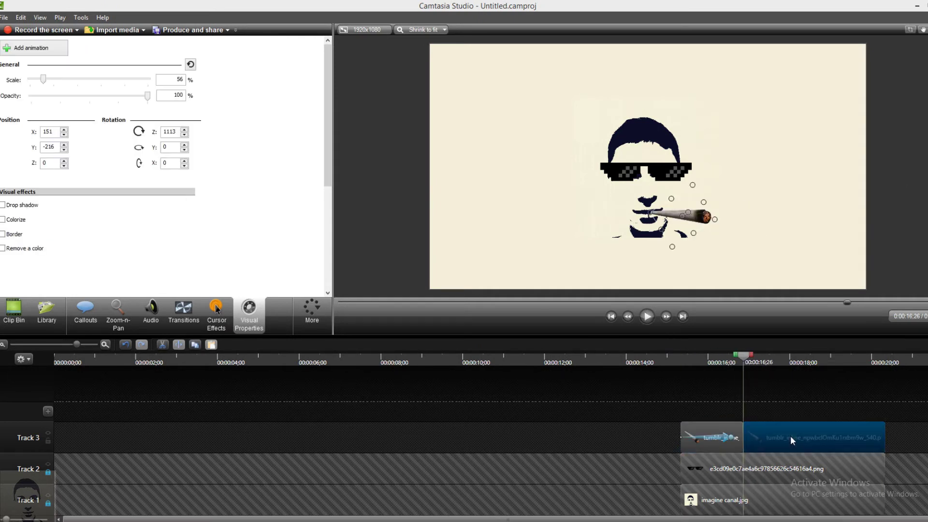
right_click(790, 435)
left_click(818, 331)
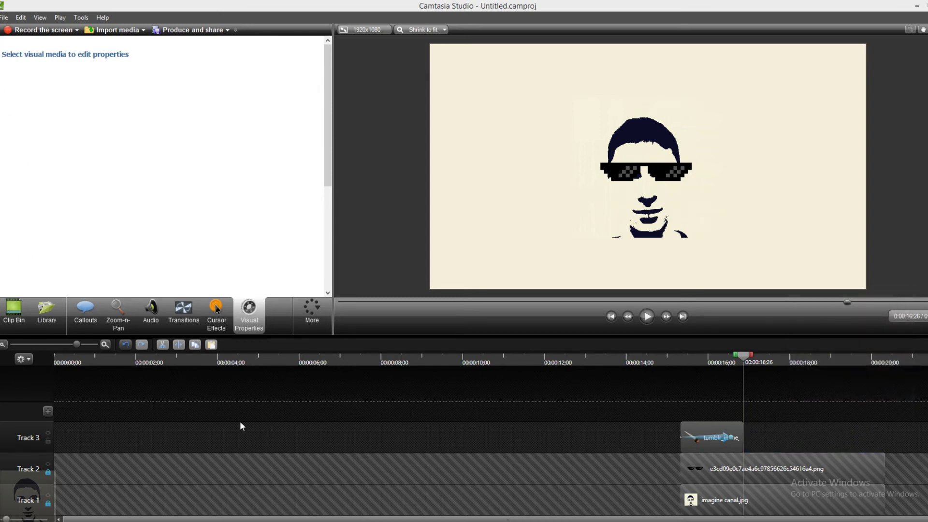
- Unlock Track 2 and lock Track 3, then split the sunglasses clip at 0:00:16;26 and delete its remainder
left_click(48, 472)
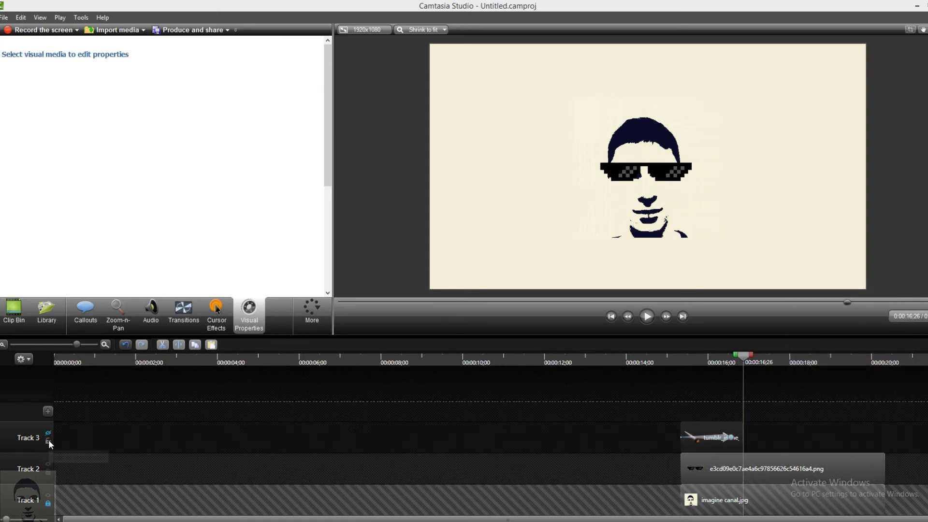
left_click(48, 437)
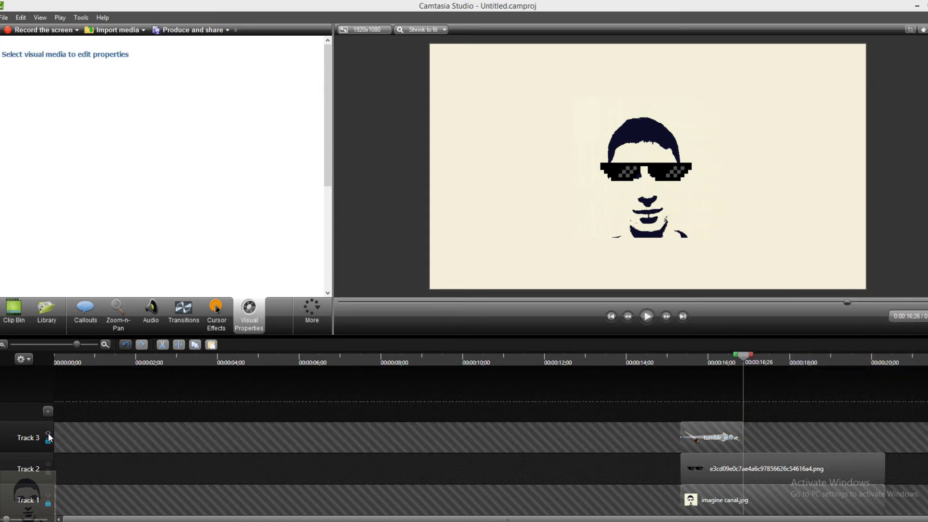
left_click(717, 468)
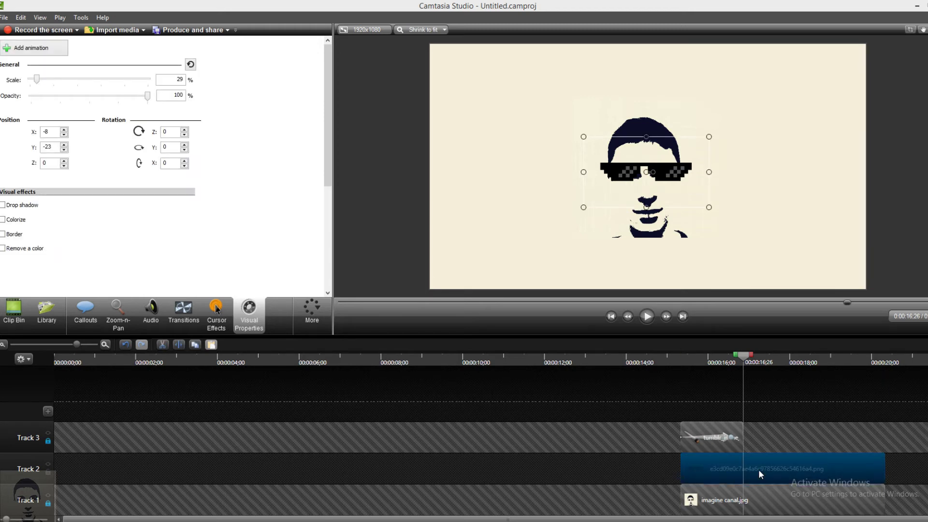
key("s")
right_click(775, 466)
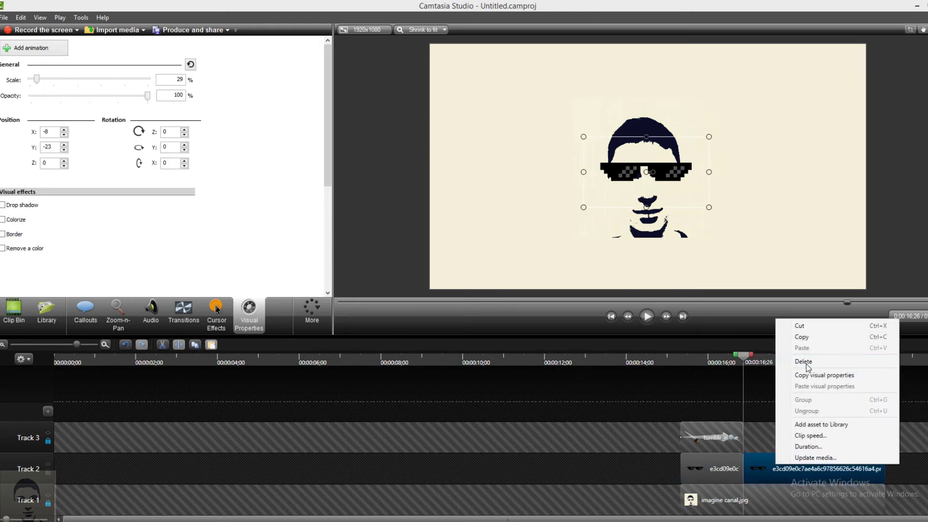
left_click(805, 364)
- Move the sunglasses above the frame at the clip's start by setting their position to X 4 and Y 800
left_click(732, 468)
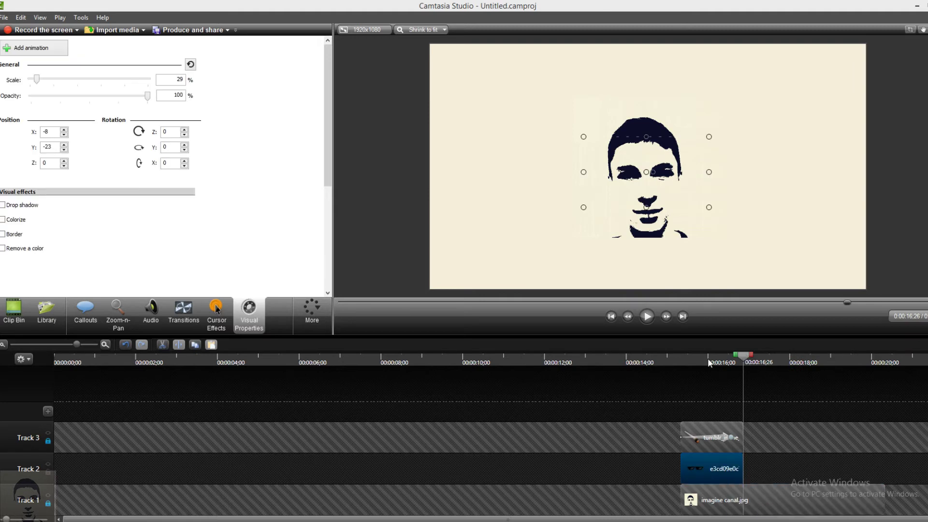
left_click(680, 363)
key("c")
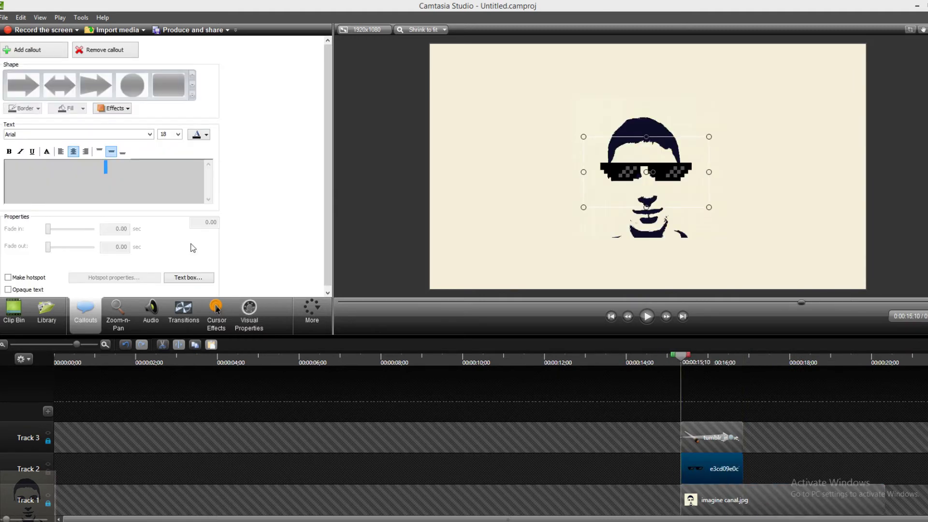
left_click(249, 314)
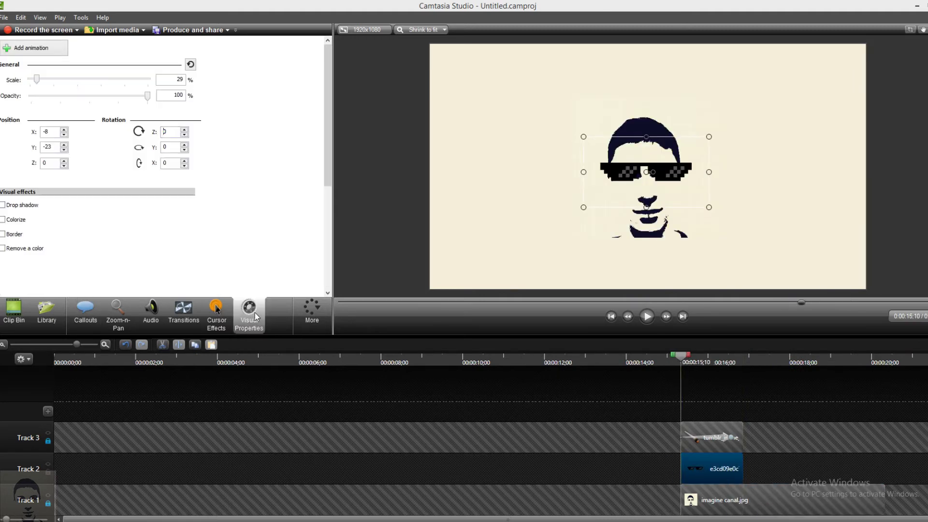
double_click(52, 132)
type("4")
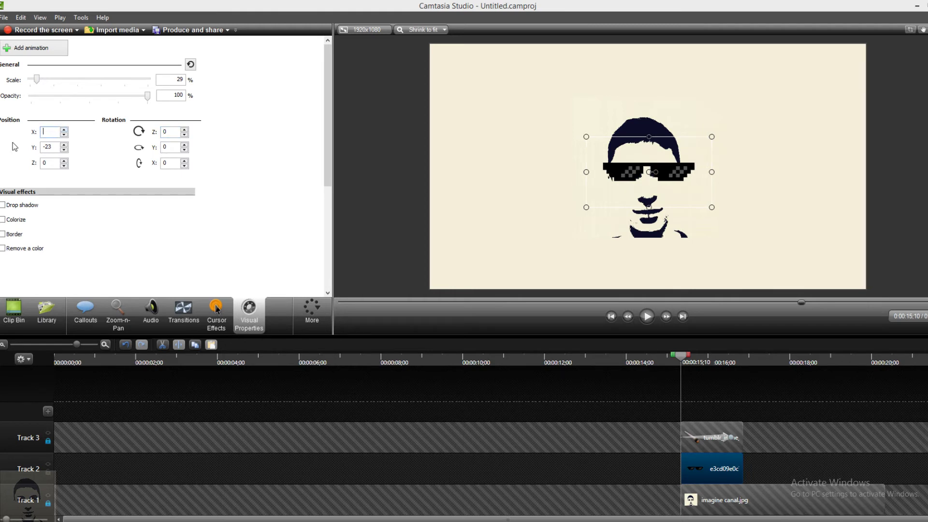
double_click(51, 147)
type("10")
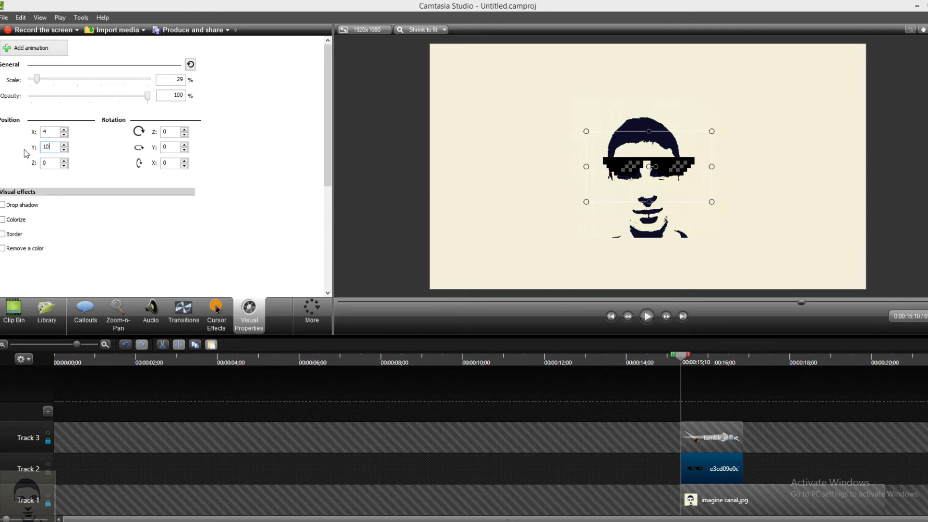
type("00")
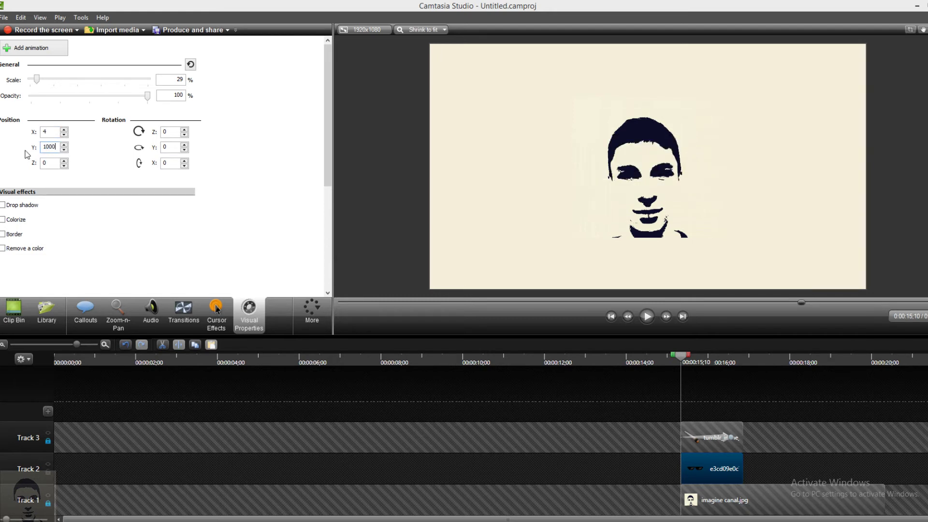
left_click_drag(54, 146, 30, 146)
type("800")
- Add an animation to the sunglasses and place its end position over the eyes at about X -13, Y -19
left_click(37, 79)
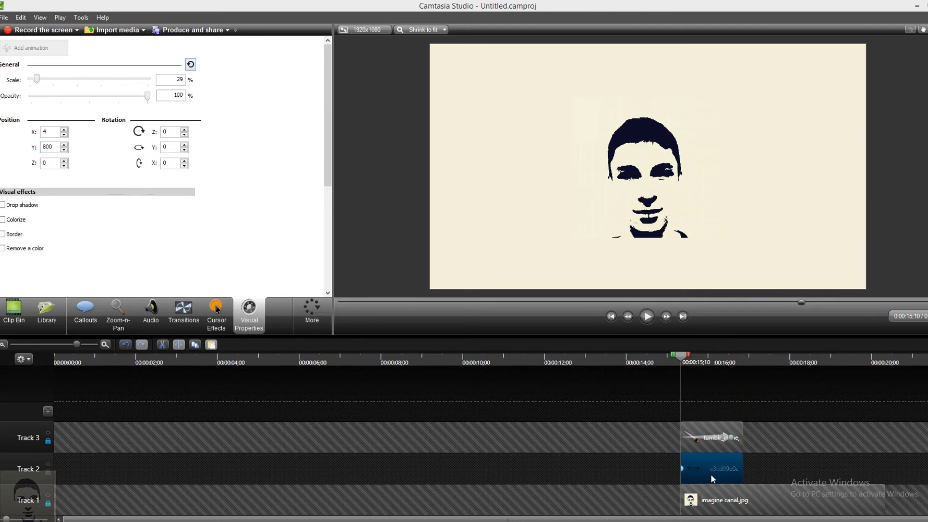
double_click(56, 146)
type("51")
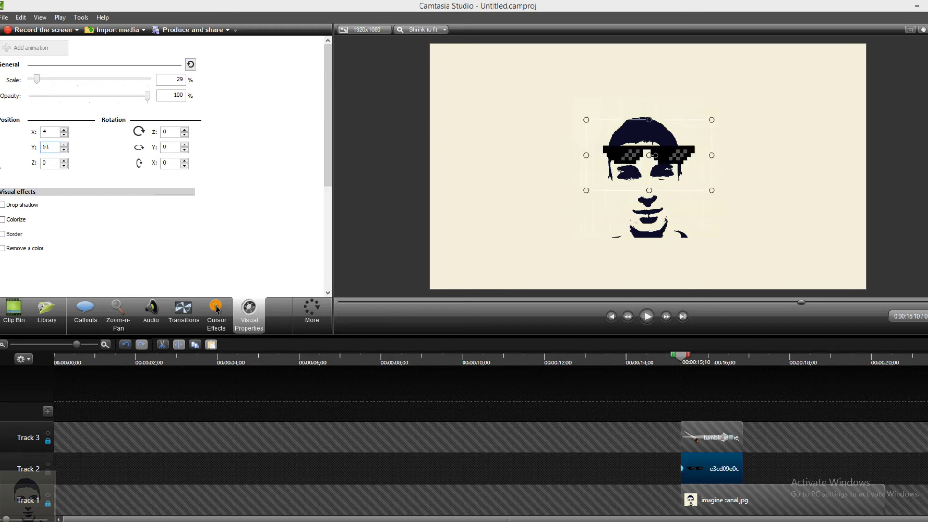
left_click_drag(675, 151, 652, 171)
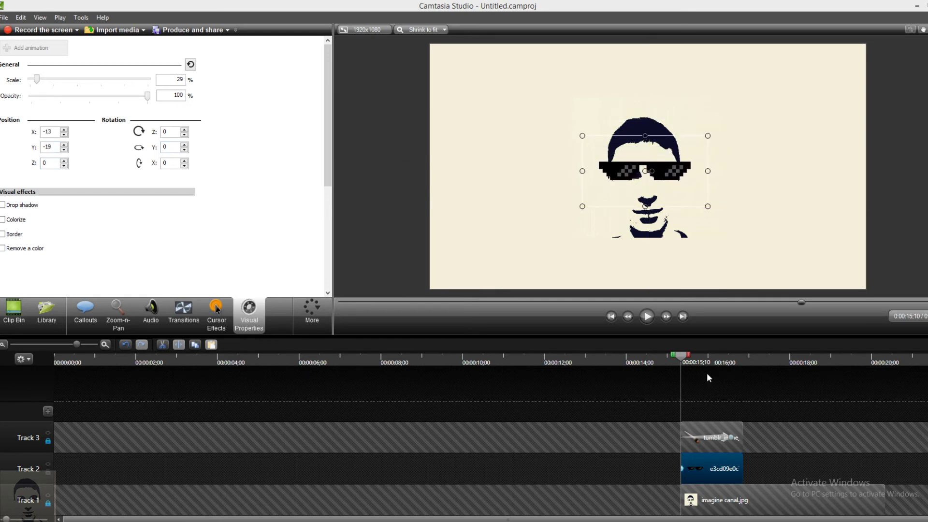
- Refine the sunglasses' end pose over the eyes to scale 27%, Z rotation 8 and position X -13, Y -21
mouse_move(682, 466)
left_mouse_down()
mouse_move(697, 466)
mouse_move(686, 469)
left_mouse_up()
left_click_drag(616, 168, 619, 170)
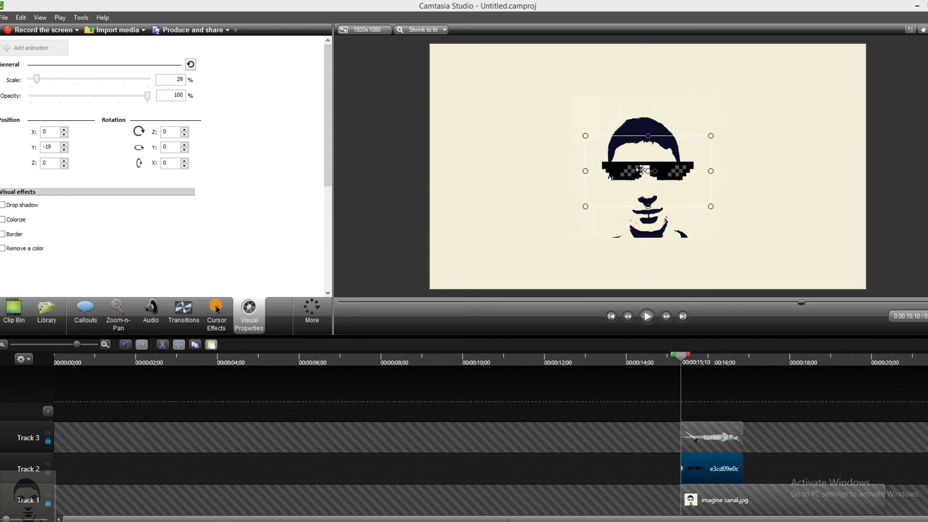
left_click_drag(710, 136, 703, 139)
left_click_drag(675, 169, 651, 171)
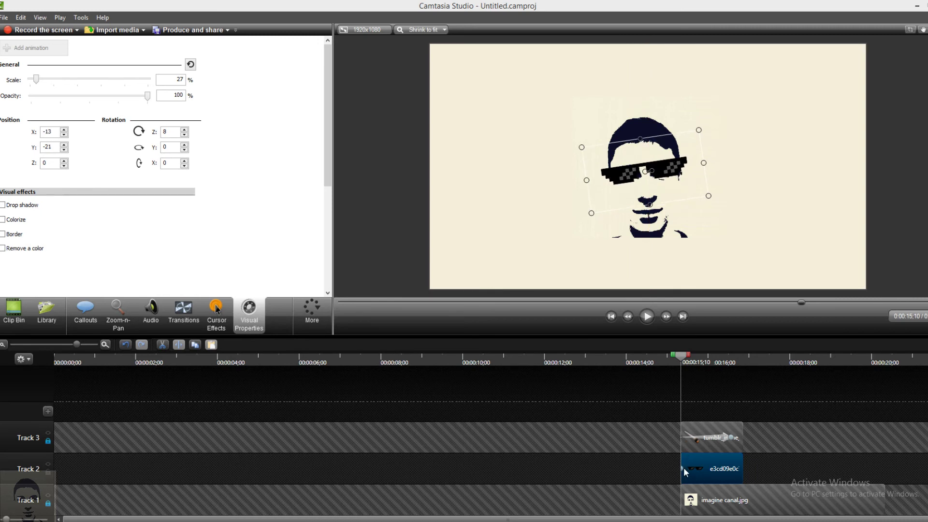
- Stretch the sunglasses animation across most of its Track 2 clip and preview it, returning the playhead to 0:00:15;10
left_click_drag(684, 471, 728, 468)
left_click(647, 315)
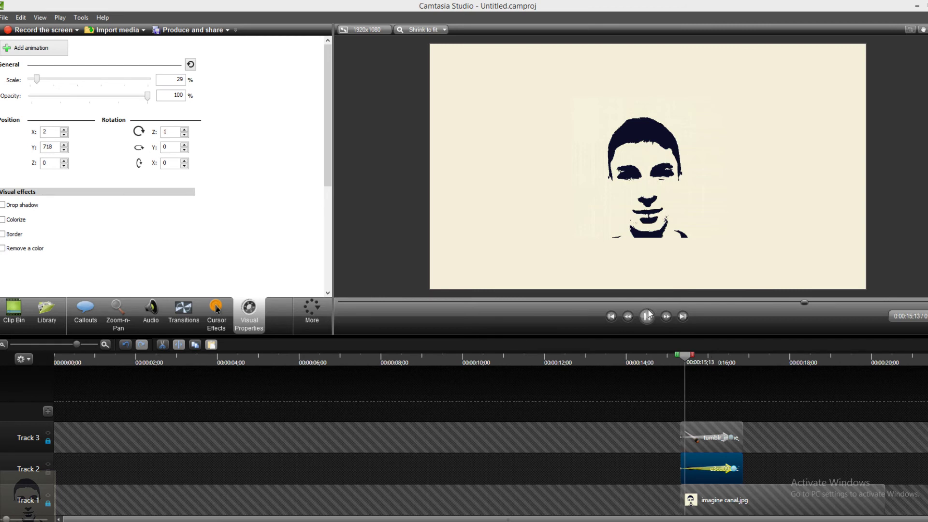
left_click(646, 316)
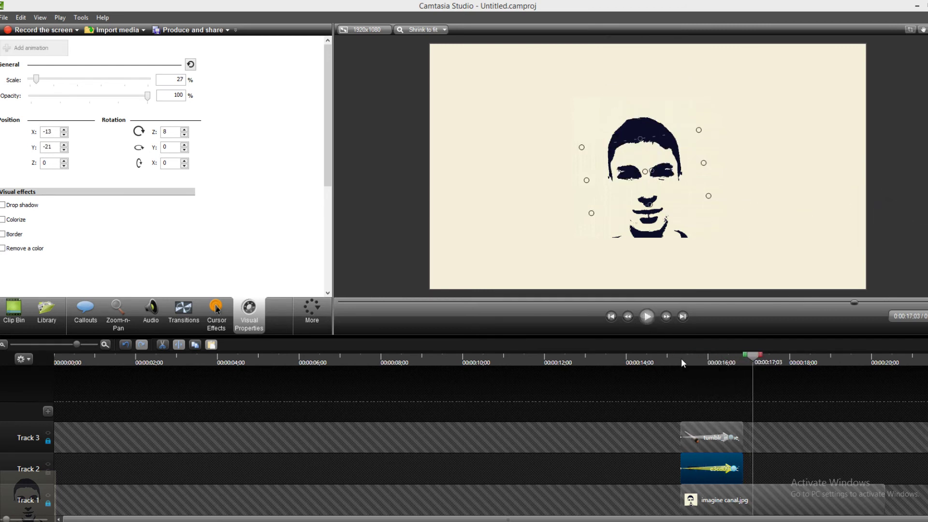
left_click_drag(750, 356, 743, 362)
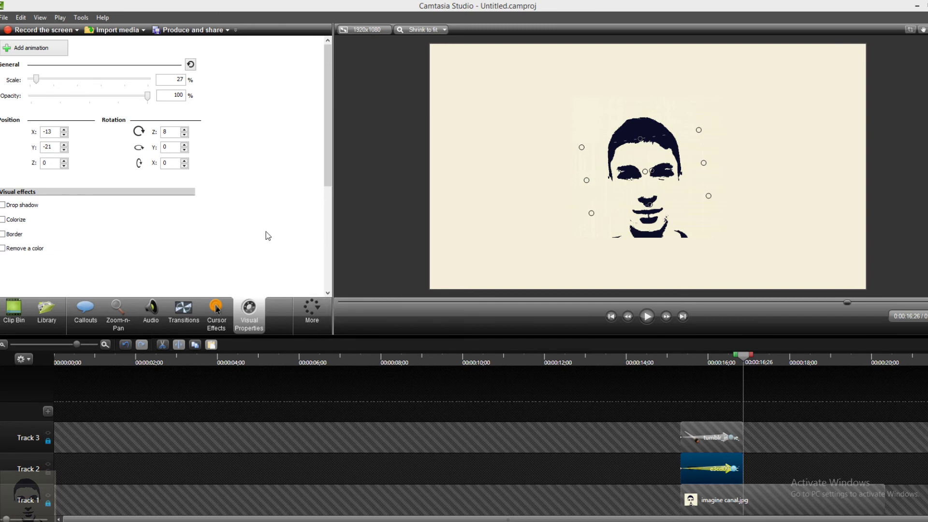
left_click(680, 363)
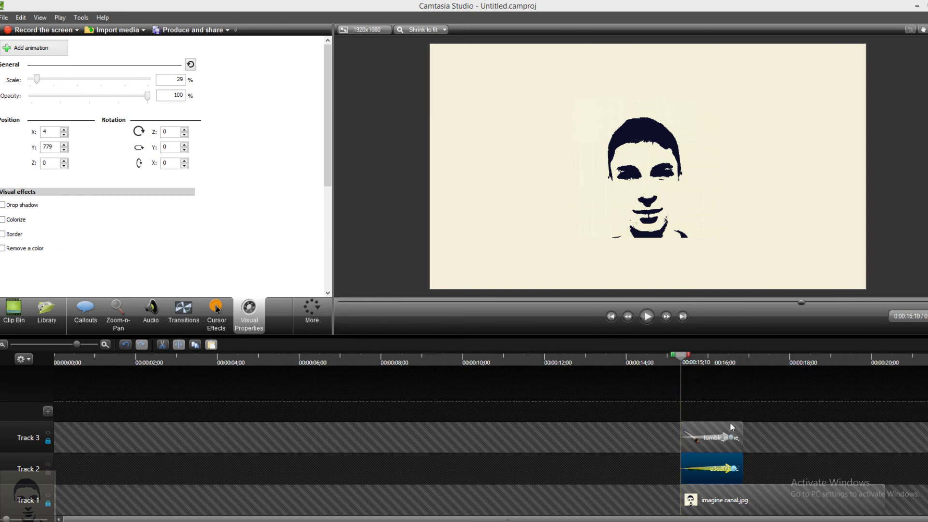
- Unlock Track 3 and extend both the joint and sunglasses clips to end at about 0:00:19;02
left_click(48, 441)
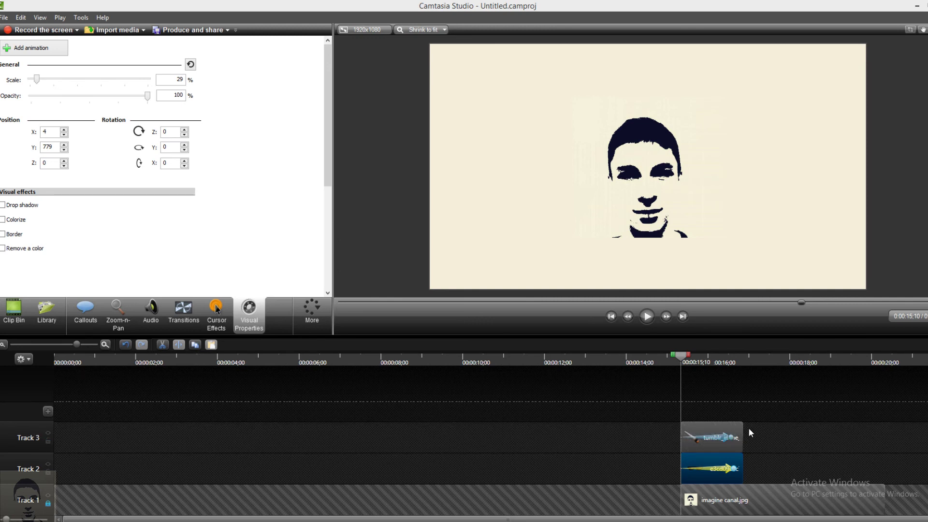
left_click_drag(742, 437, 832, 437)
left_click(744, 470)
left_click_drag(744, 469, 841, 485)
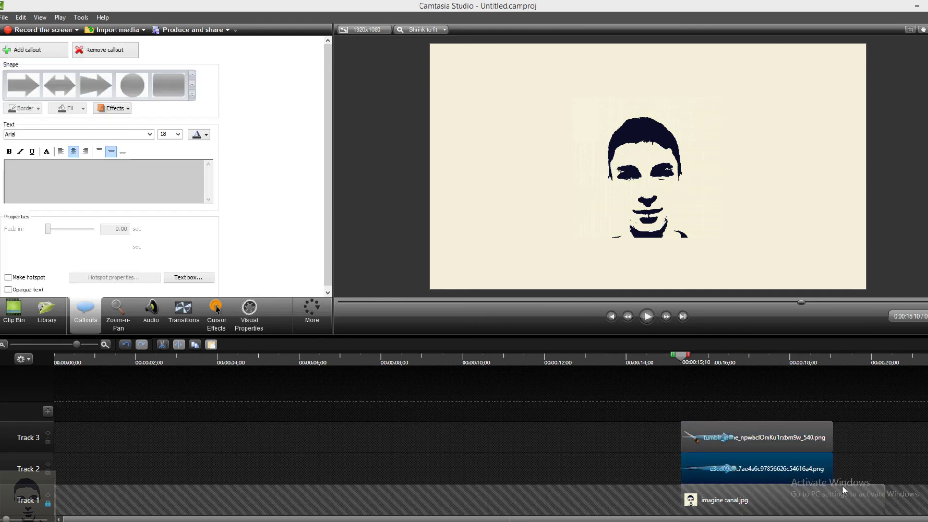
- Unlock Track 1 and preview the complete effect in full screen up to the end of the extended clips
left_click(50, 503)
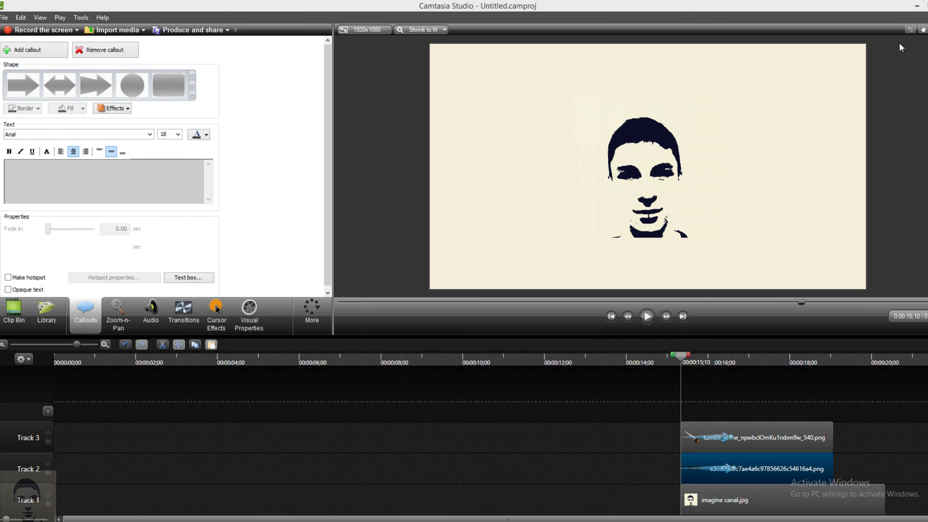
key("alt+Return")
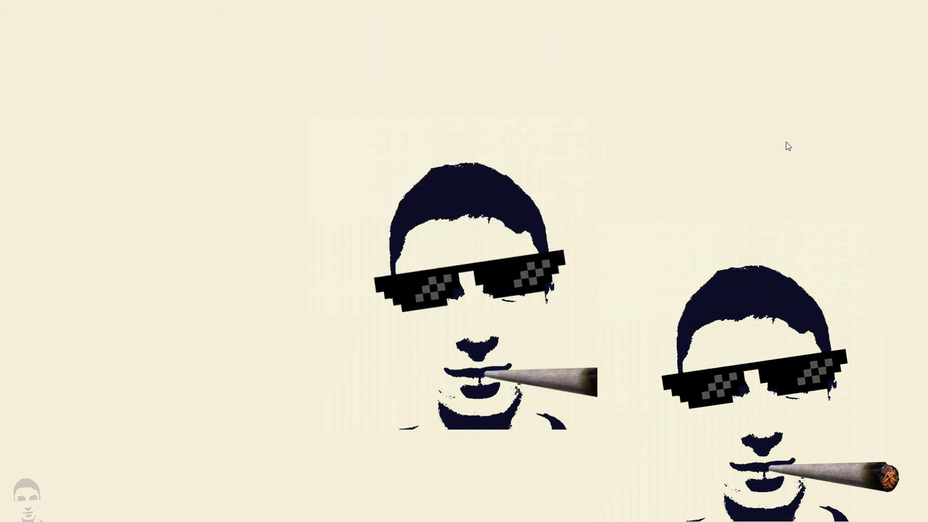
key("Escape")
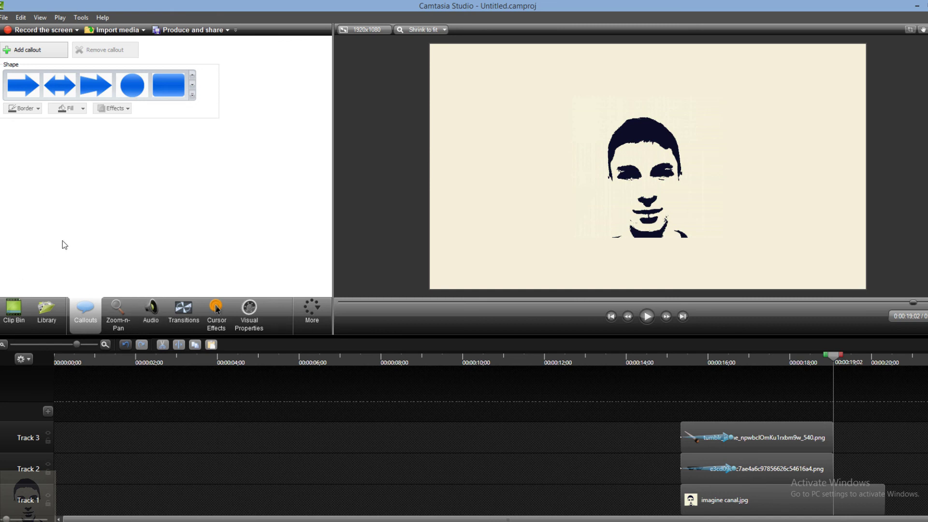
- Expand the Music - Blues Country folder in the Library and look through the available music
left_click(151, 311)
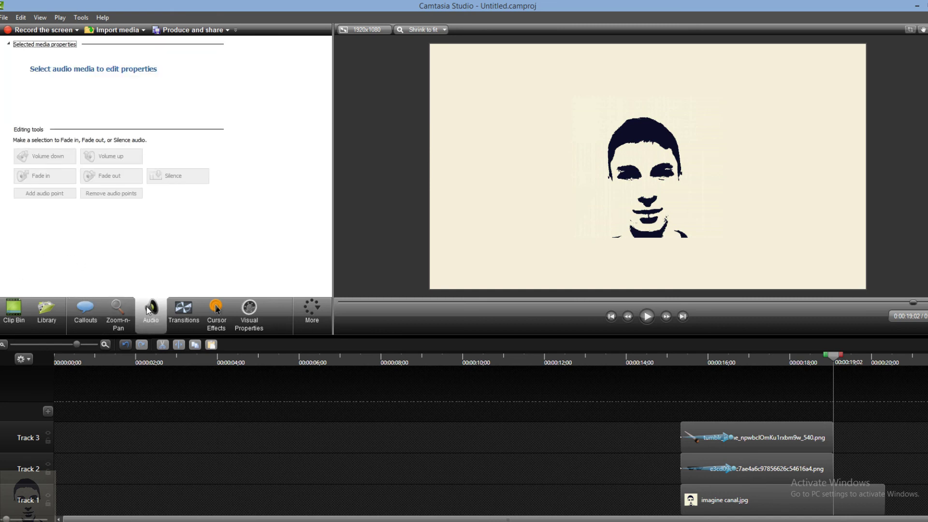
left_click(60, 324)
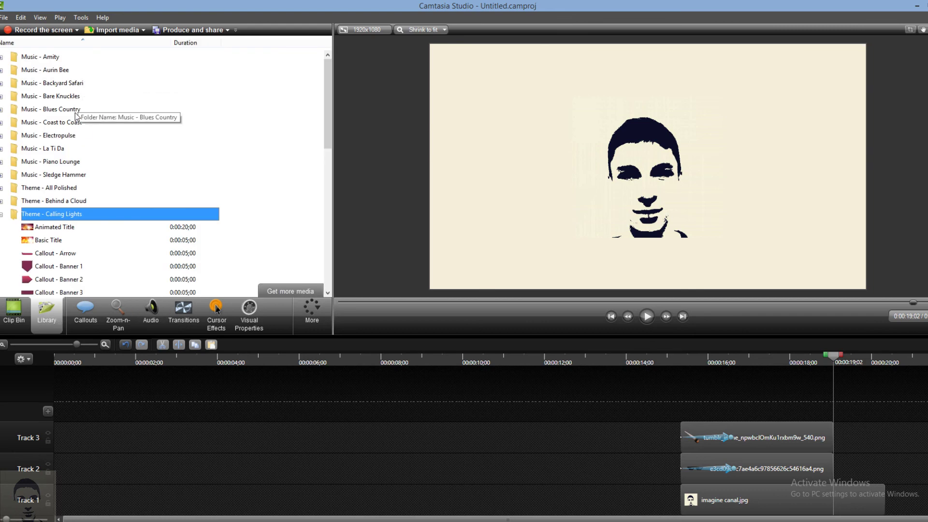
double_click(51, 109)
left_click_drag(51, 135, 53, 296)
left_click(230, 208)
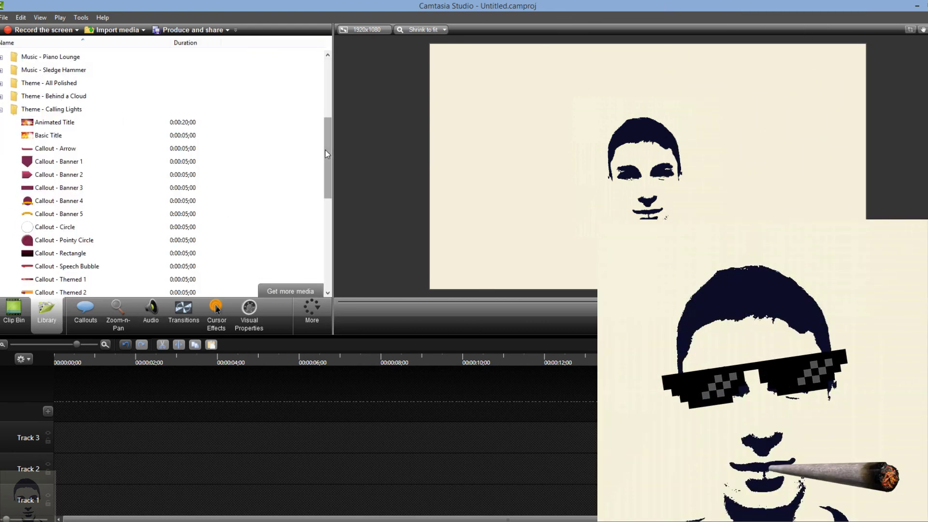
left_click_drag(328, 187, 289, 87)
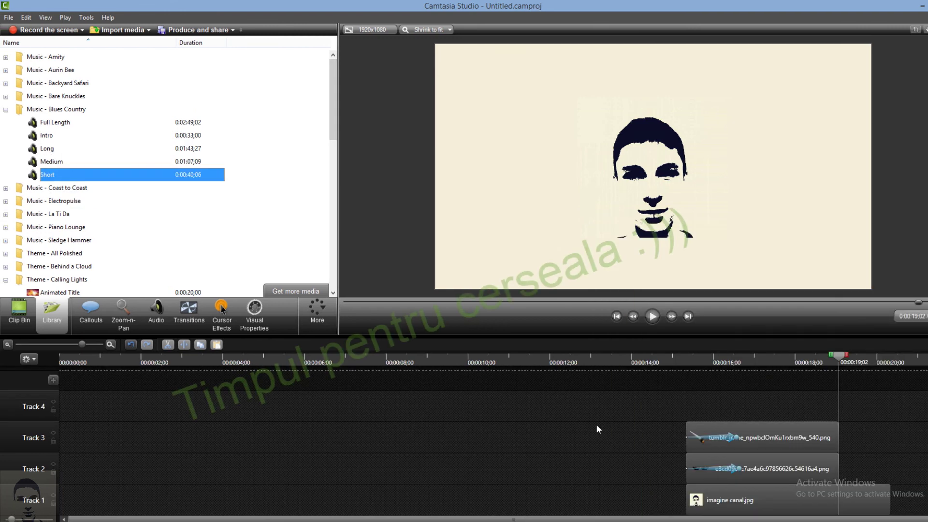
- Scrub through the effect, place the playhead at 0:00:19;02 and select the face image clip on Track 1
left_click_drag(686, 388, 828, 387)
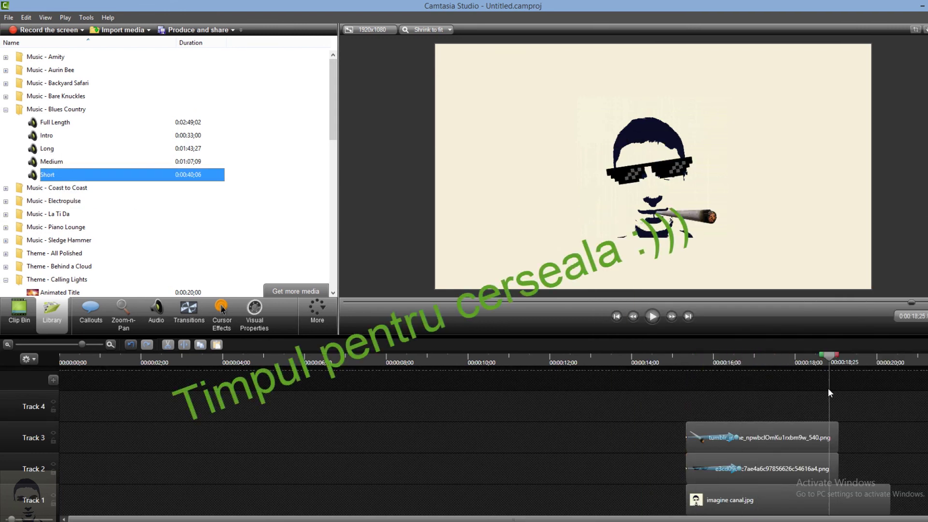
left_click(691, 397)
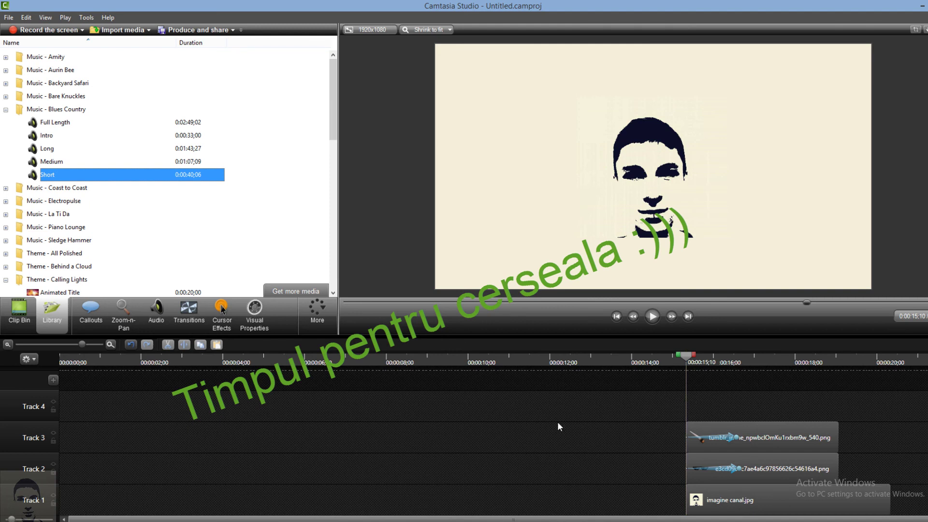
left_click(839, 451)
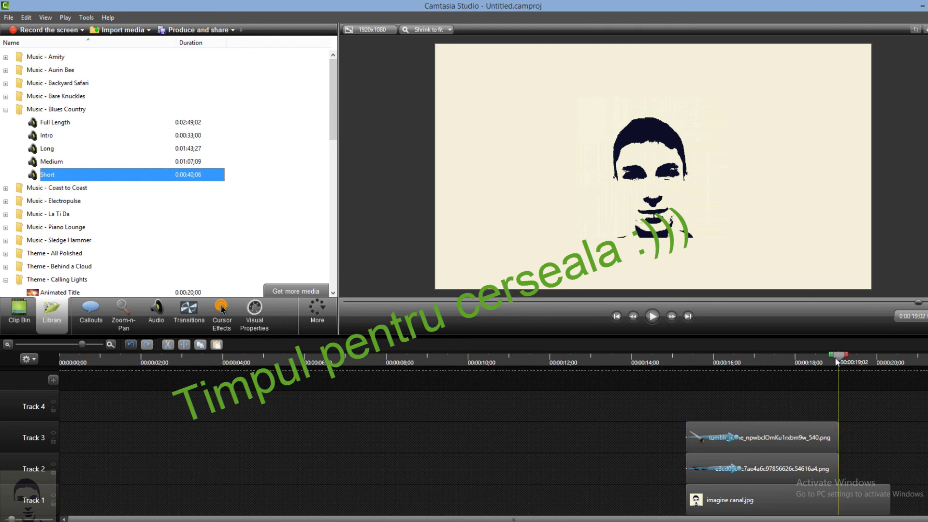
left_click(857, 506)
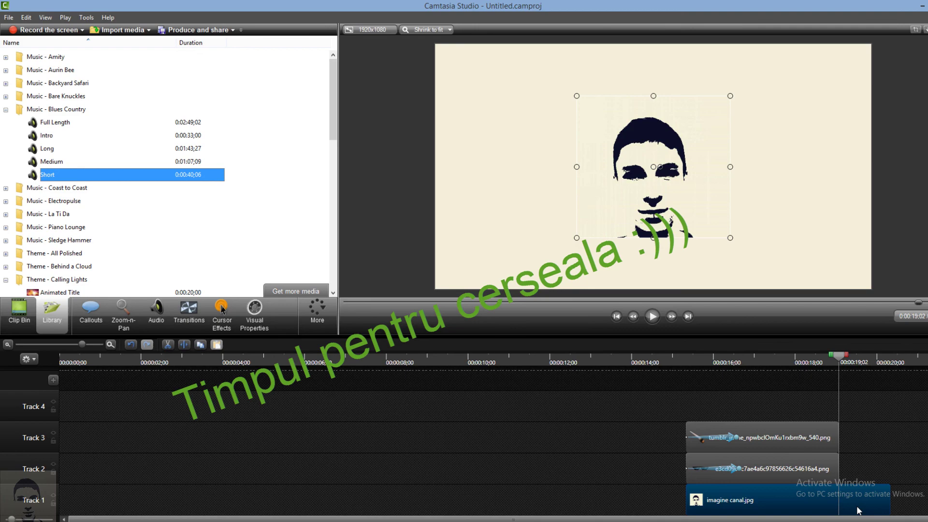